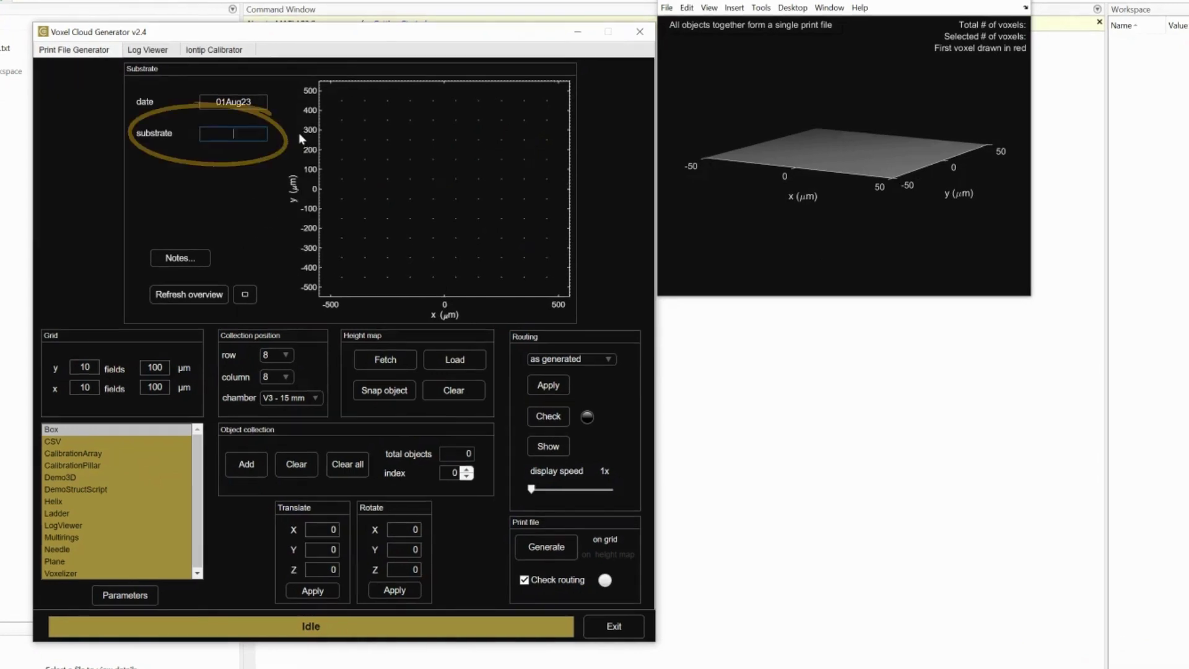
Step: Enter the copper training substrate name in the Substrate field
{"action": "type", "text": "Copp"}
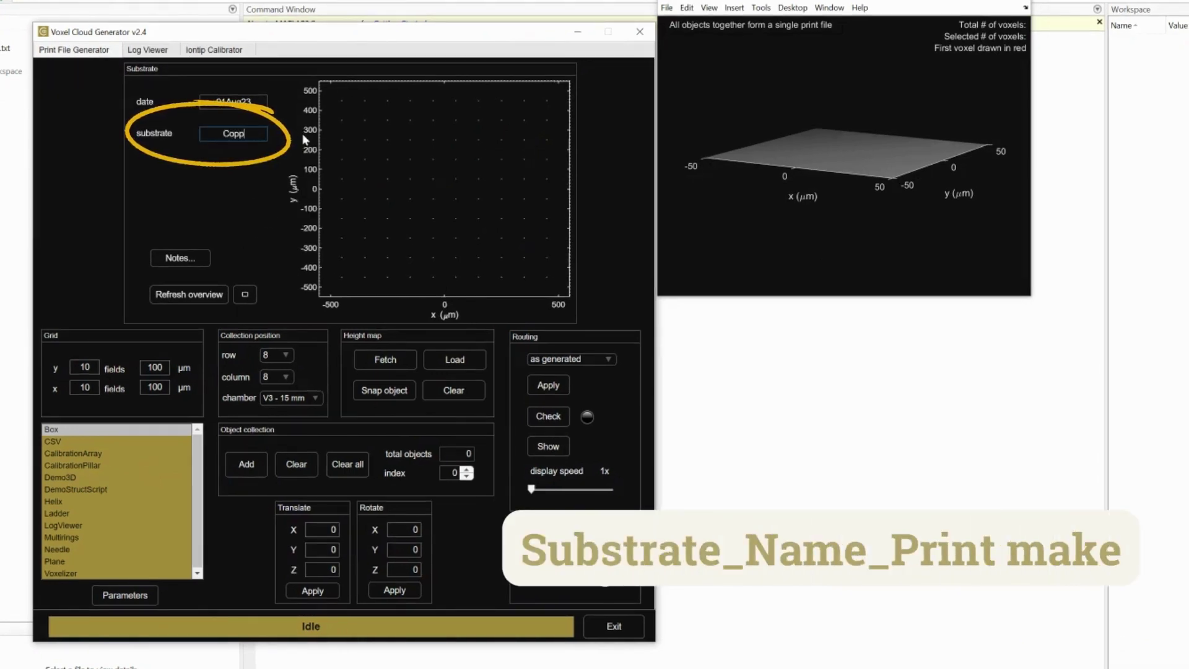
{"action": "type", "text": "er"}
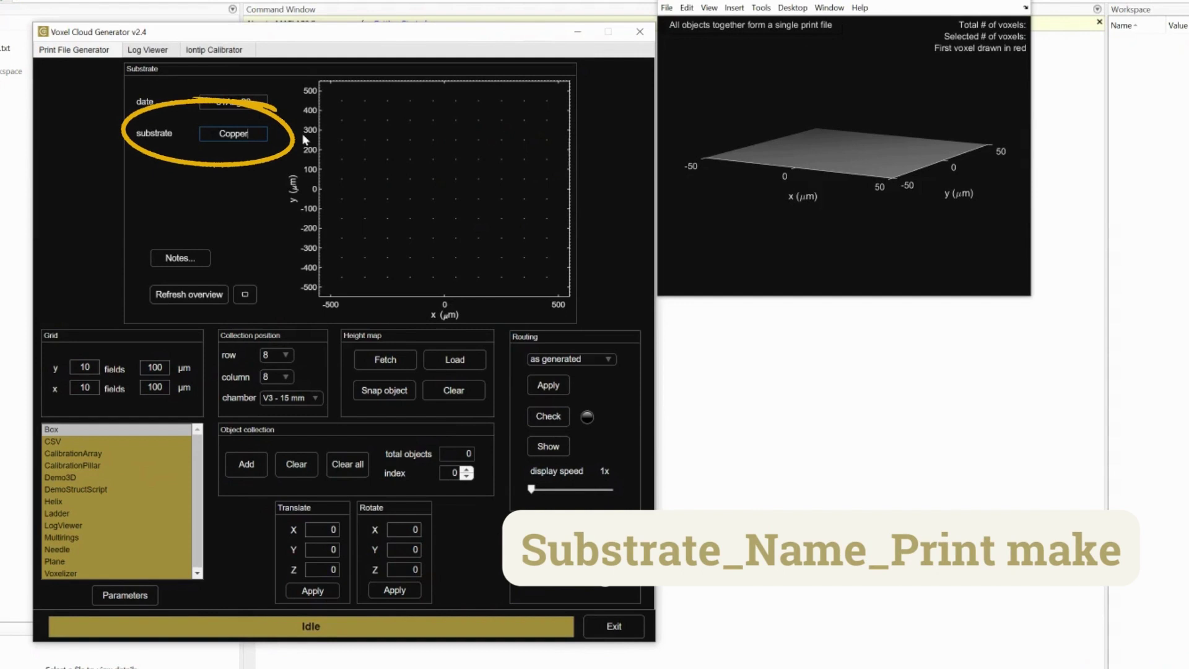
{"action": "type", "text": "_Erin_tr"}
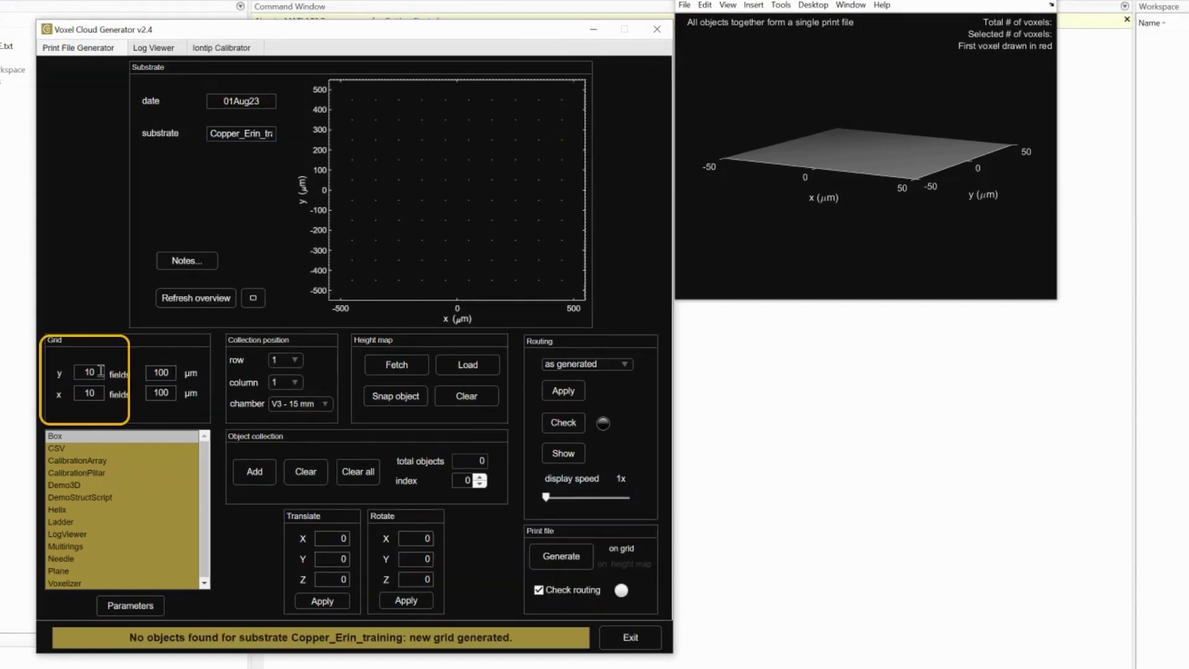
Step: Set the grid field counts to 5 in y and 5 in x
{"action": "left_click", "coordinate": [101, 371]}
{"action": "key", "text": "BackSpace"}
{"action": "key", "text": "BackSpace"}
{"action": "type", "text": "5"}
{"action": "left_click", "coordinate": [94, 393]}
{"action": "key", "text": "BackSpace"}
{"action": "key", "text": "BackSpace"}
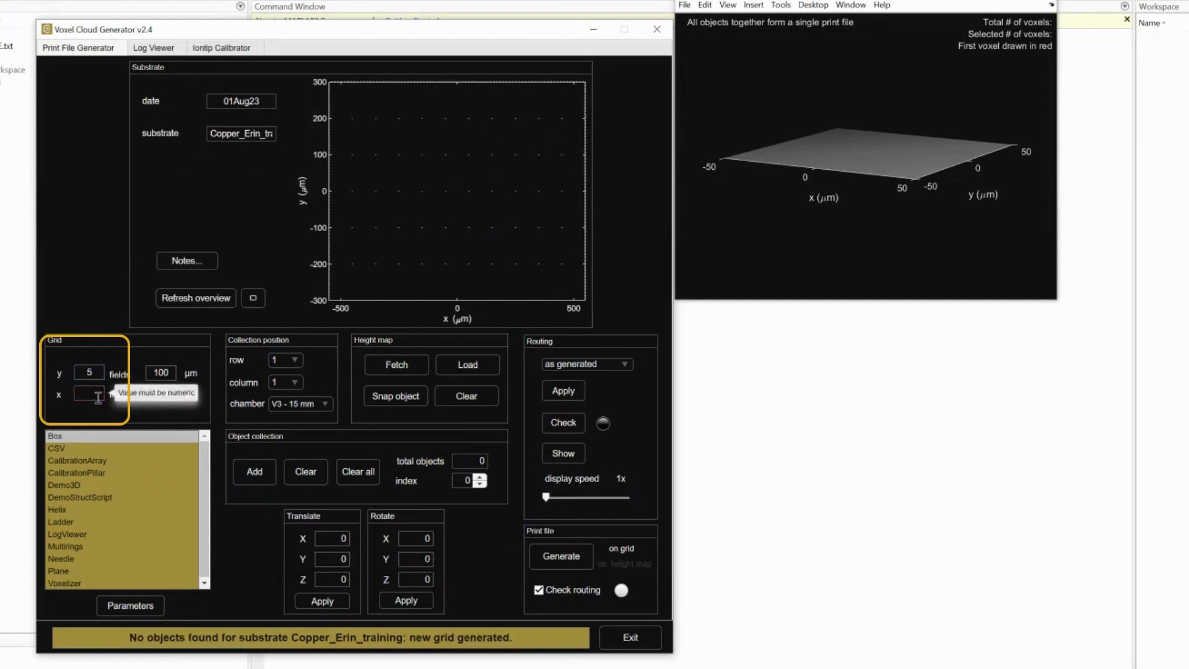
{"action": "type", "text": "5"}
{"action": "left_click", "coordinate": [92, 315]}
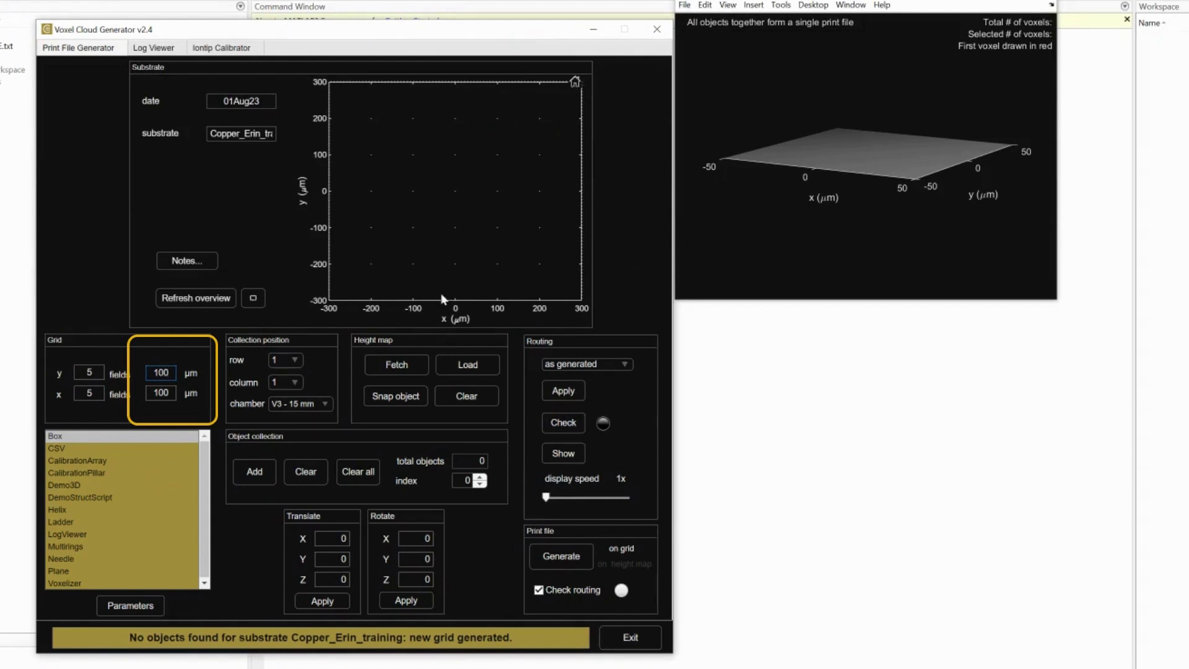
Step: Set both the y and x field spacing to 200 µm
{"action": "key", "text": "BackSpace"}
{"action": "key", "text": "BackSpace"}
{"action": "key", "text": "BackSpace"}
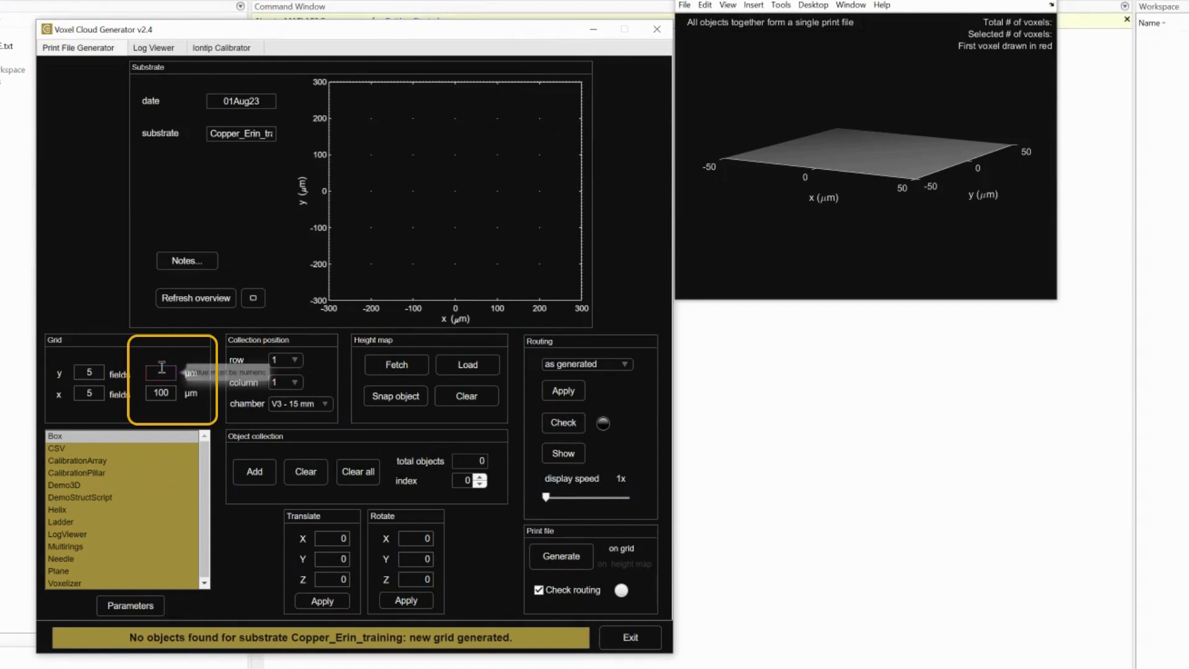
{"action": "type", "text": "200"}
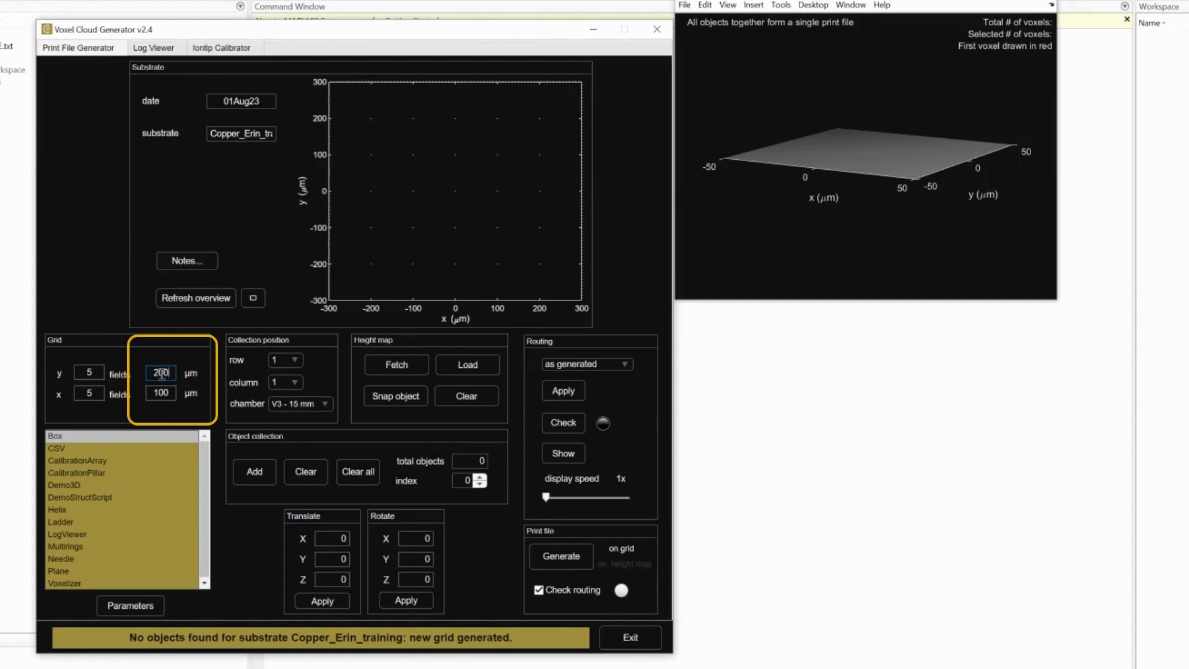
{"action": "left_click", "coordinate": [162, 392]}
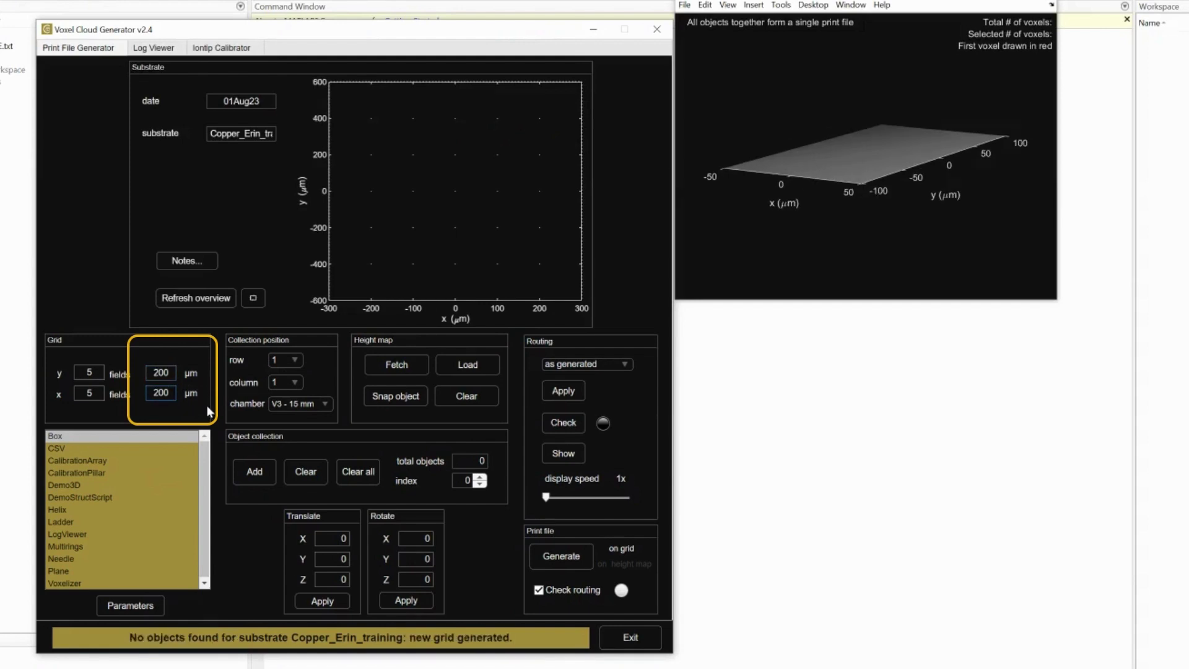
{"action": "left_click", "coordinate": [206, 403]}
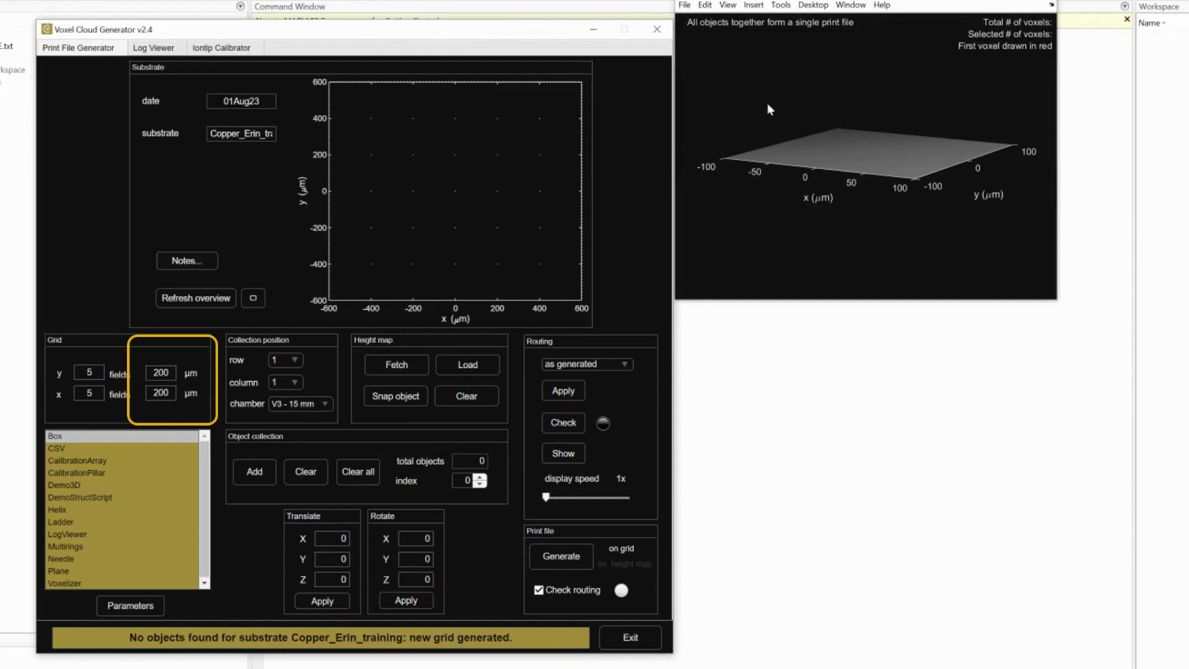
Step: Put the collection in column 3, keeping the V3 - 15 mm chamber
{"action": "left_click", "coordinate": [295, 383]}
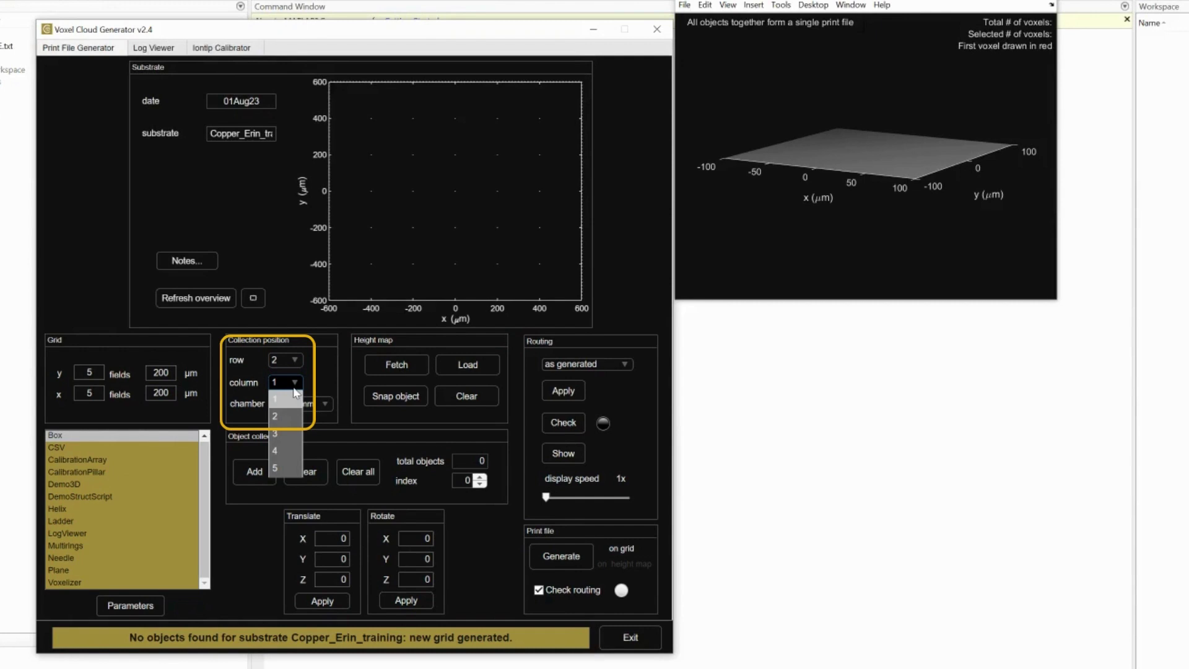
{"action": "left_click", "coordinate": [284, 433]}
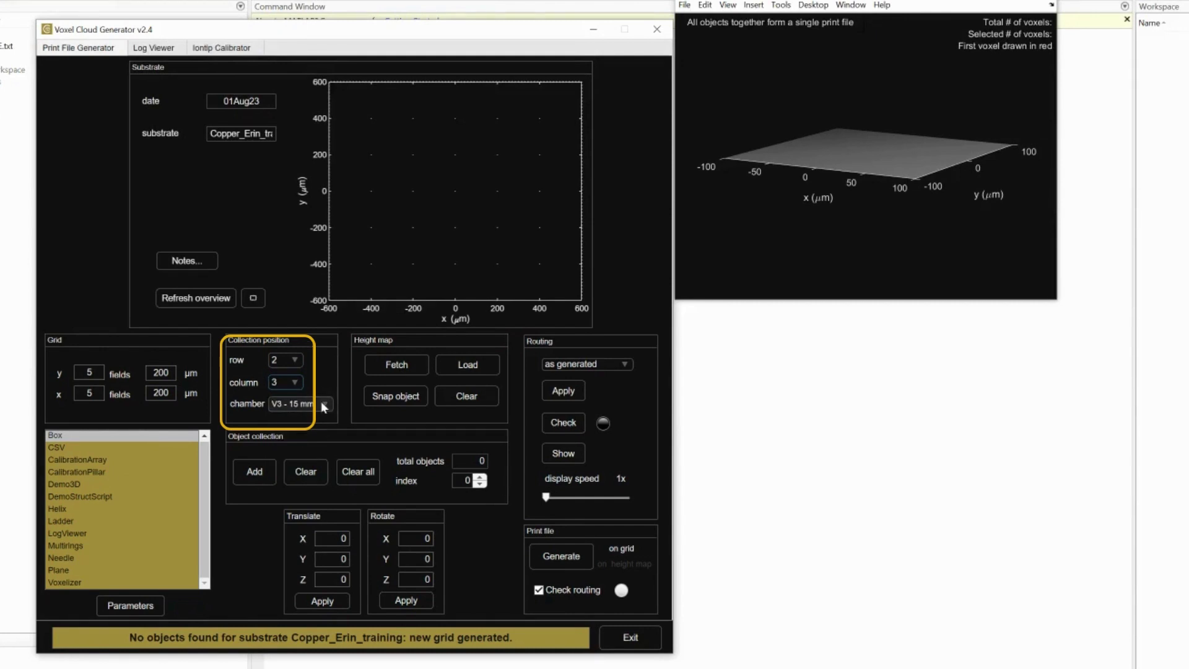
{"action": "left_click", "coordinate": [323, 405]}
{"action": "left_click", "coordinate": [294, 418]}
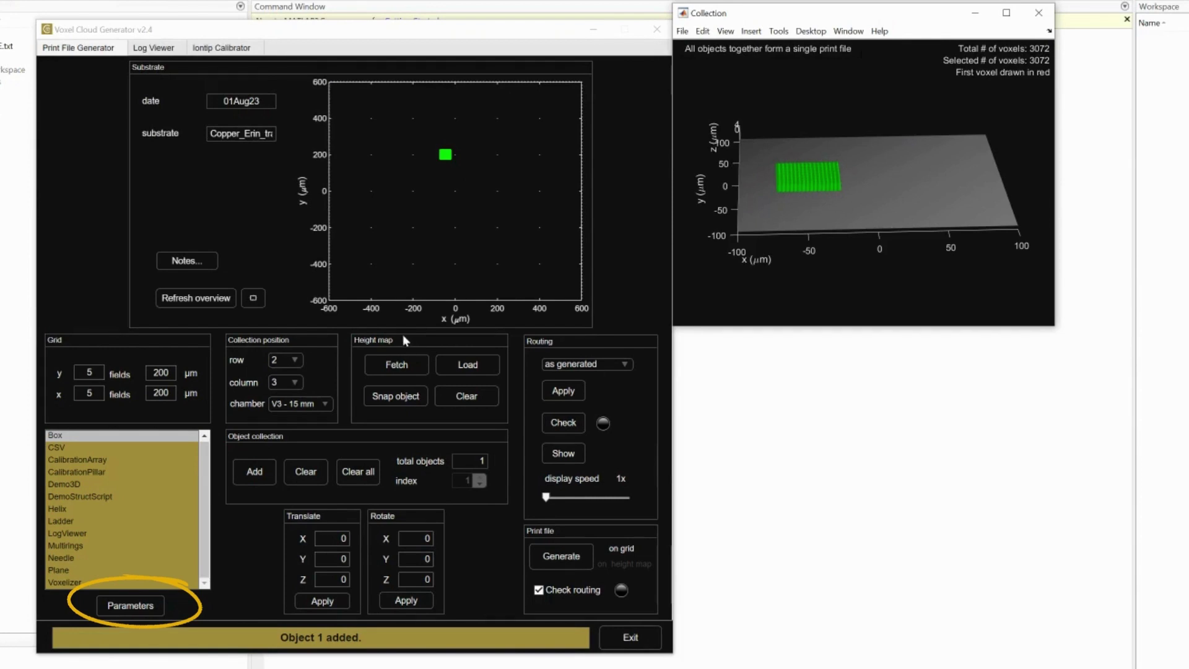
Step: Set the Box widths to 20 voxels in x and 10 voxels in y
{"action": "left_click", "coordinate": [158, 605]}
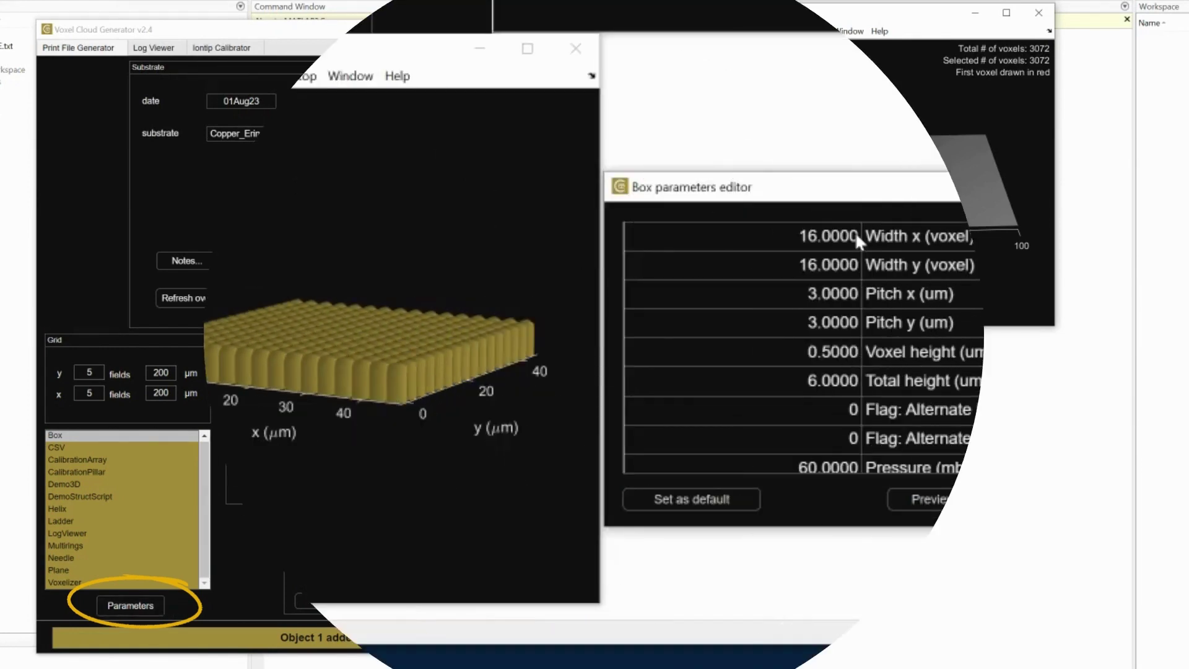
{"action": "left_click", "coordinate": [856, 236]}
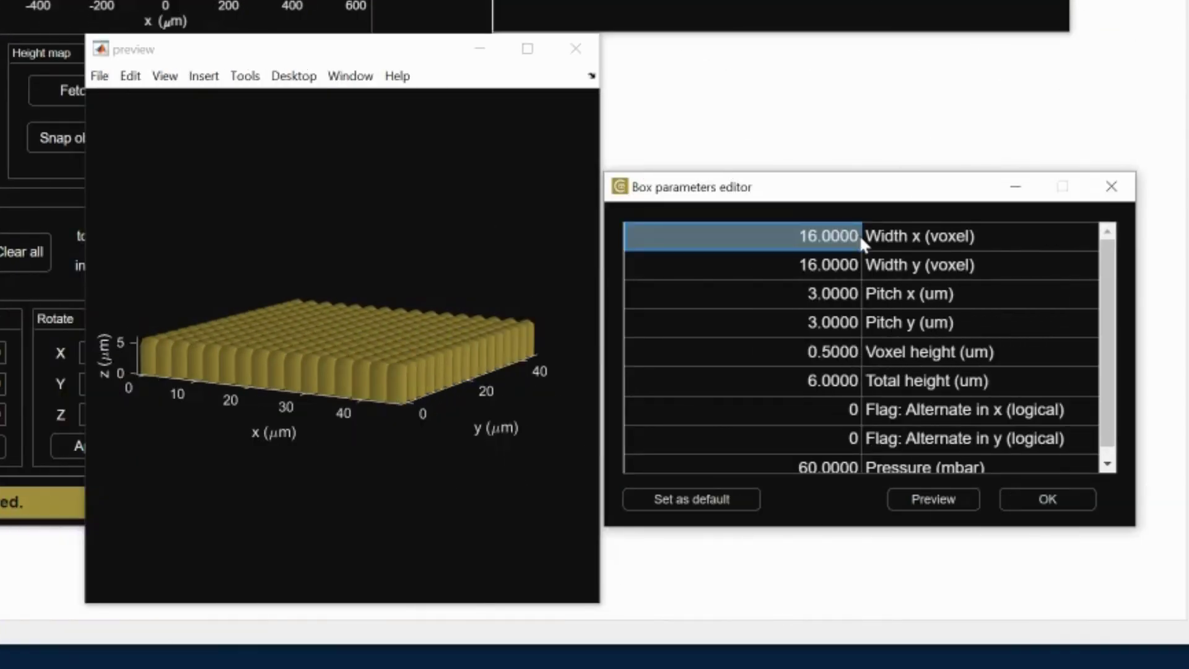
{"action": "double_click", "coordinate": [860, 236]}
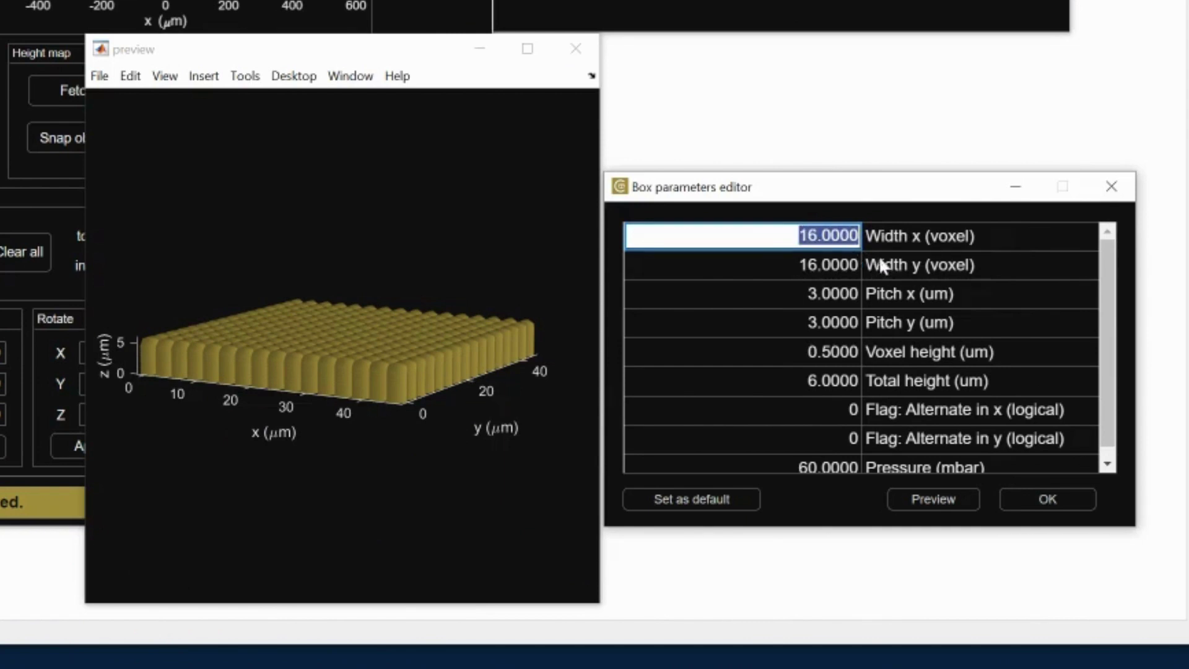
{"action": "key", "text": "BackSpace"}
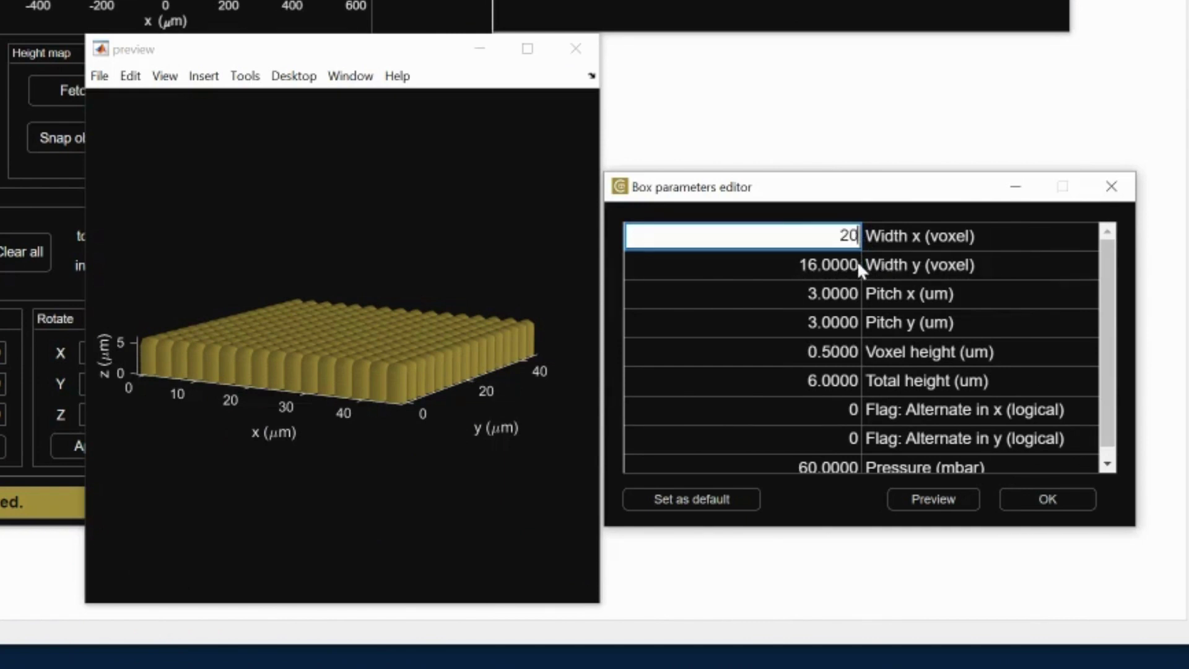
{"action": "left_click", "coordinate": [859, 265]}
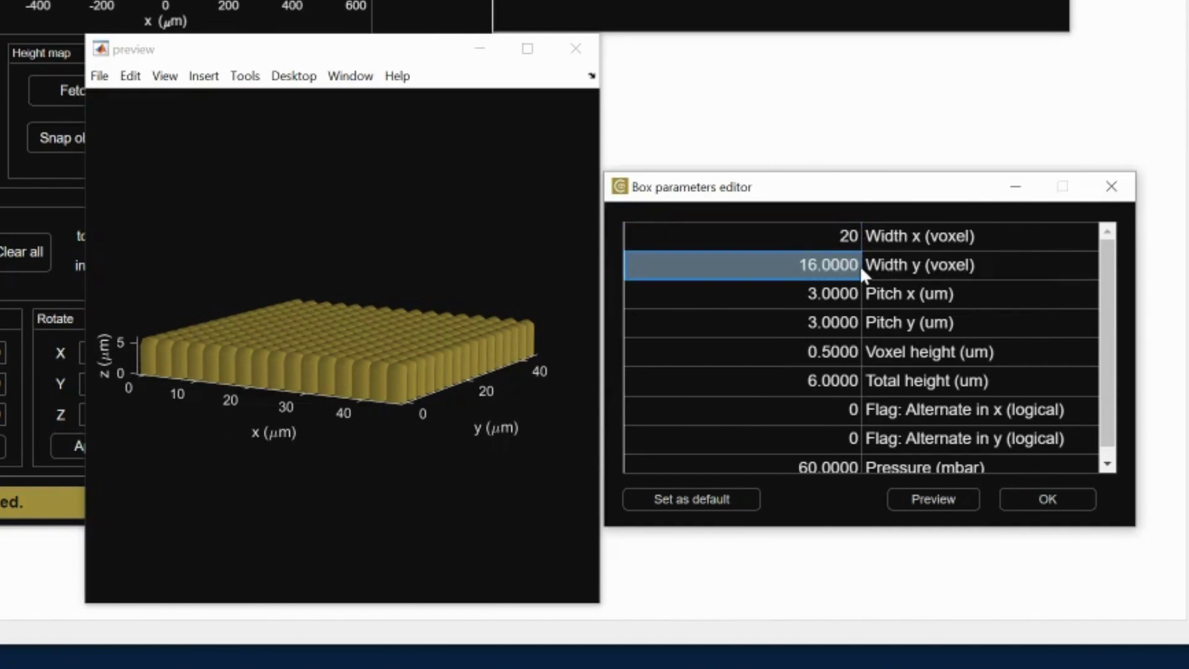
{"action": "left_click", "coordinate": [802, 265]}
{"action": "double_click", "coordinate": [803, 265]}
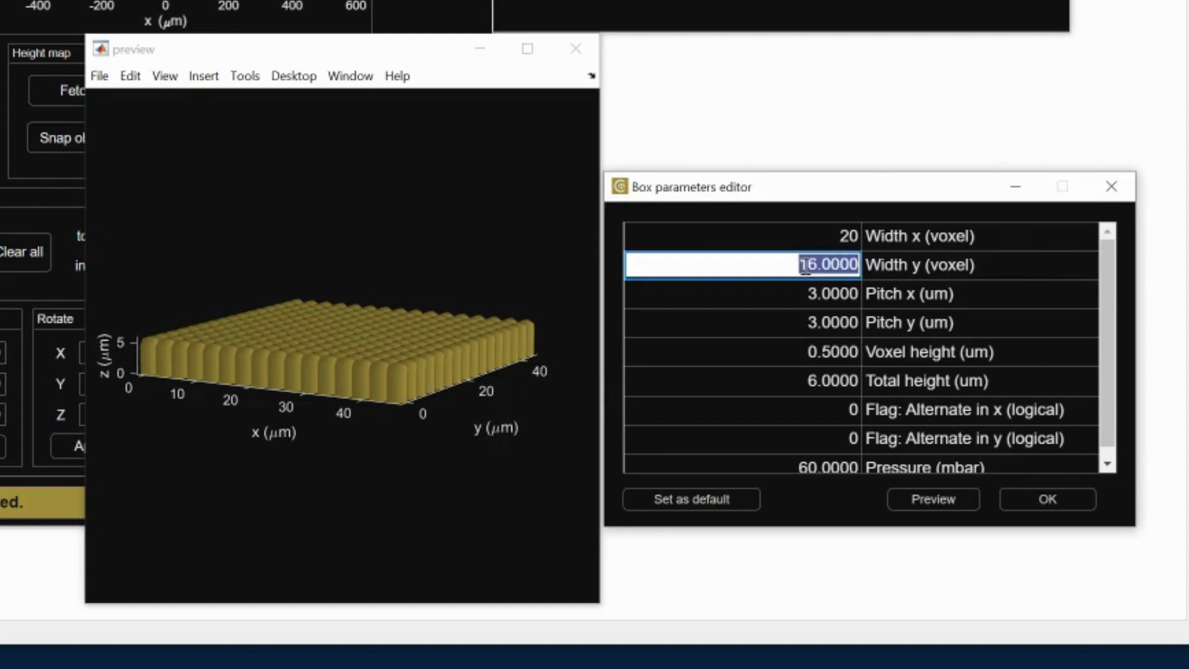
{"action": "key", "text": "BackSpace"}
{"action": "type", "text": "10"}
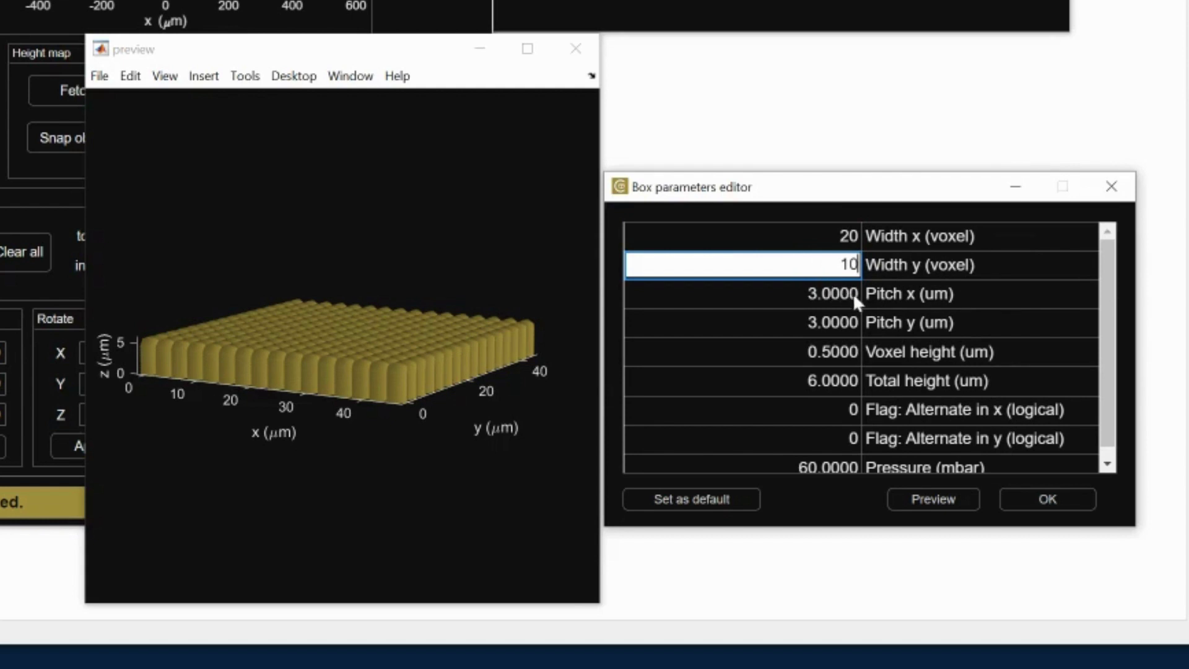
{"action": "left_click", "coordinate": [859, 373]}
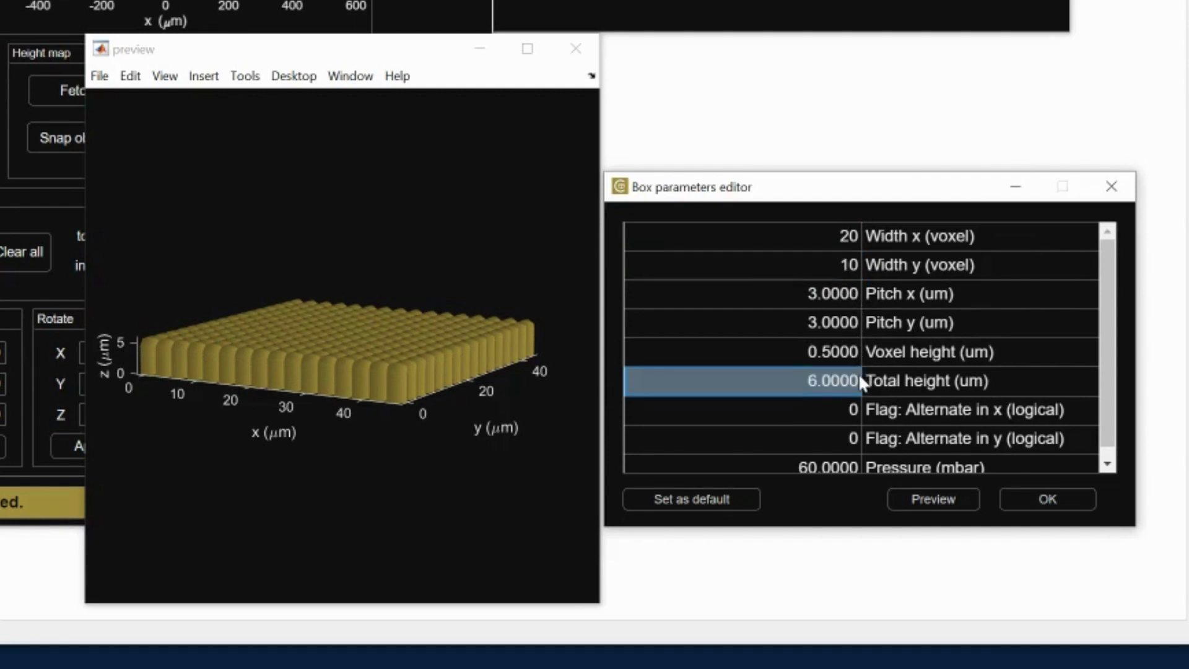
Step: Change Total height to 30 µm and preview the taller block
{"action": "left_click", "coordinate": [858, 379]}
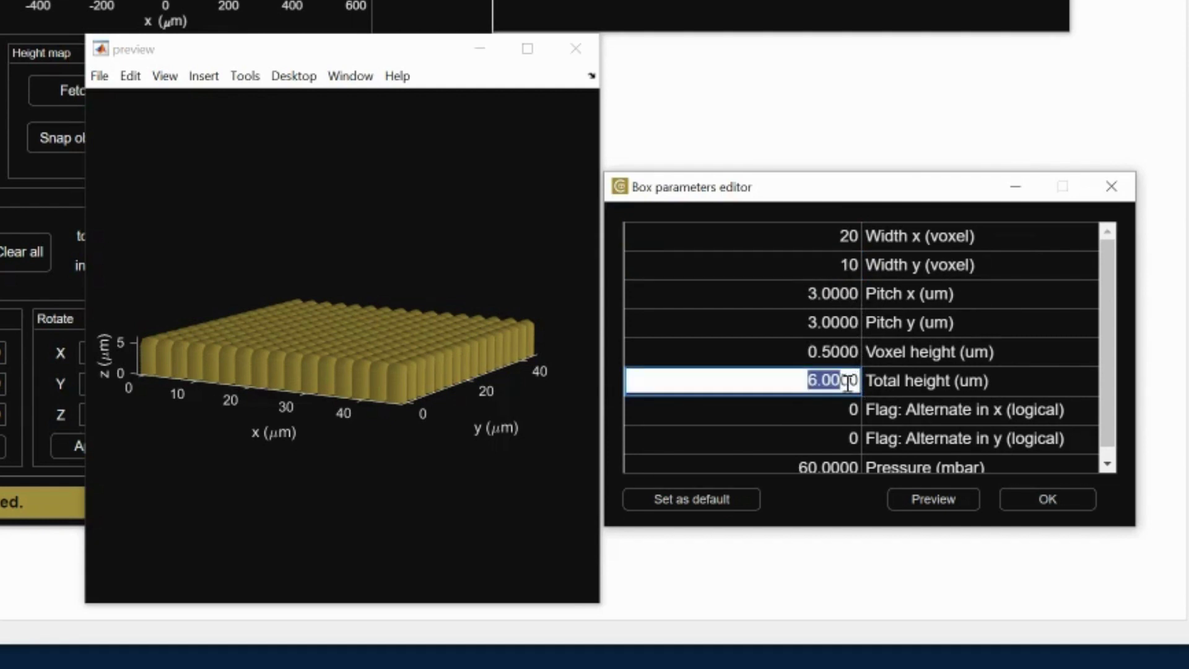
{"action": "double_click", "coordinate": [845, 381]}
{"action": "key", "text": "BackSpace"}
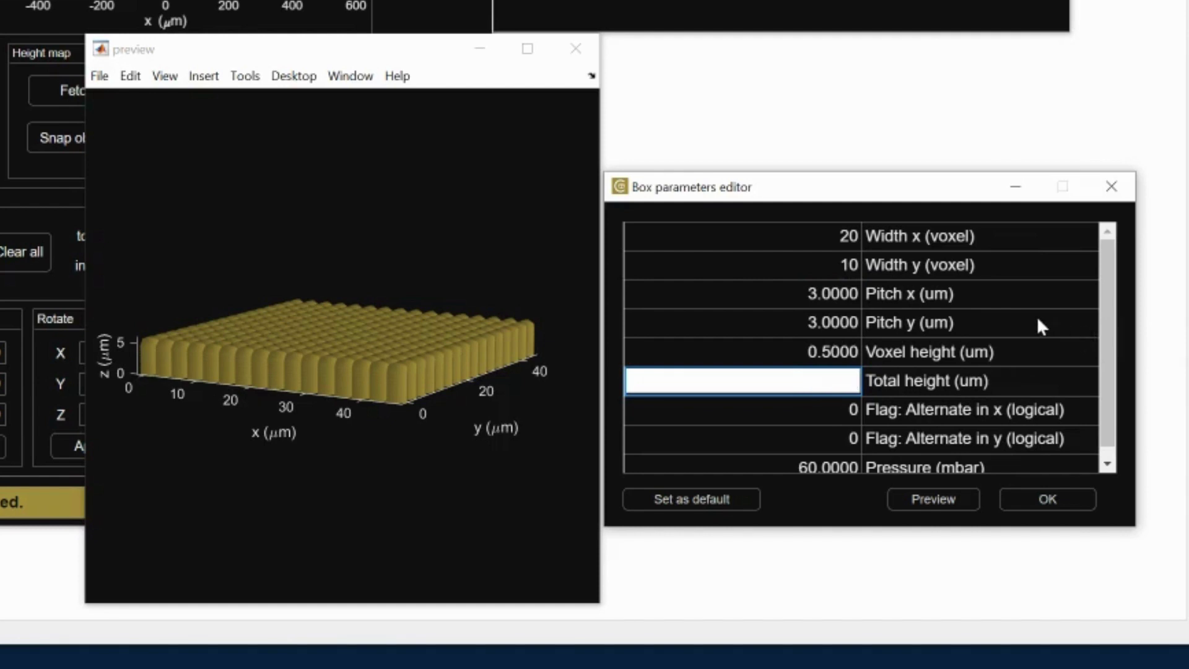
{"action": "type", "text": "30"}
{"action": "left_click", "coordinate": [947, 498]}
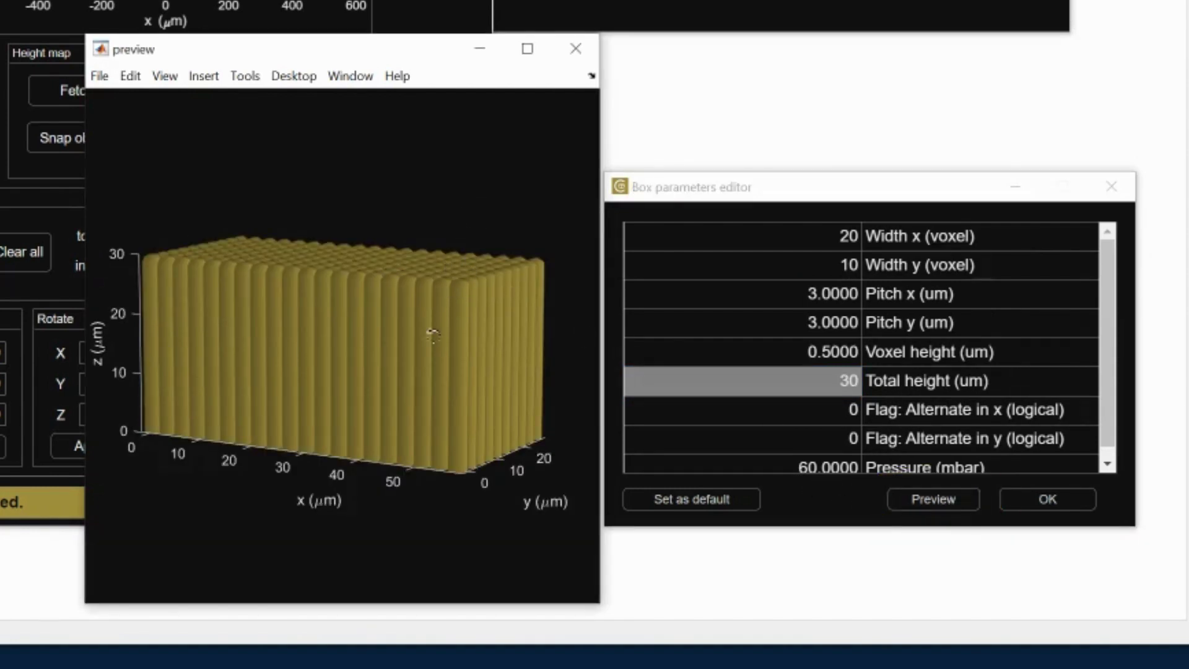
{"action": "mouse_move", "coordinate": [433, 334]}
{"action": "left_mouse_down"}
{"action": "mouse_move", "coordinate": [345, 322]}
{"action": "mouse_move", "coordinate": [328, 403]}
{"action": "mouse_move", "coordinate": [320, 393]}
{"action": "mouse_move", "coordinate": [338, 363]}
{"action": "mouse_move", "coordinate": [444, 345]}
{"action": "mouse_move", "coordinate": [422, 348]}
{"action": "left_mouse_up"}
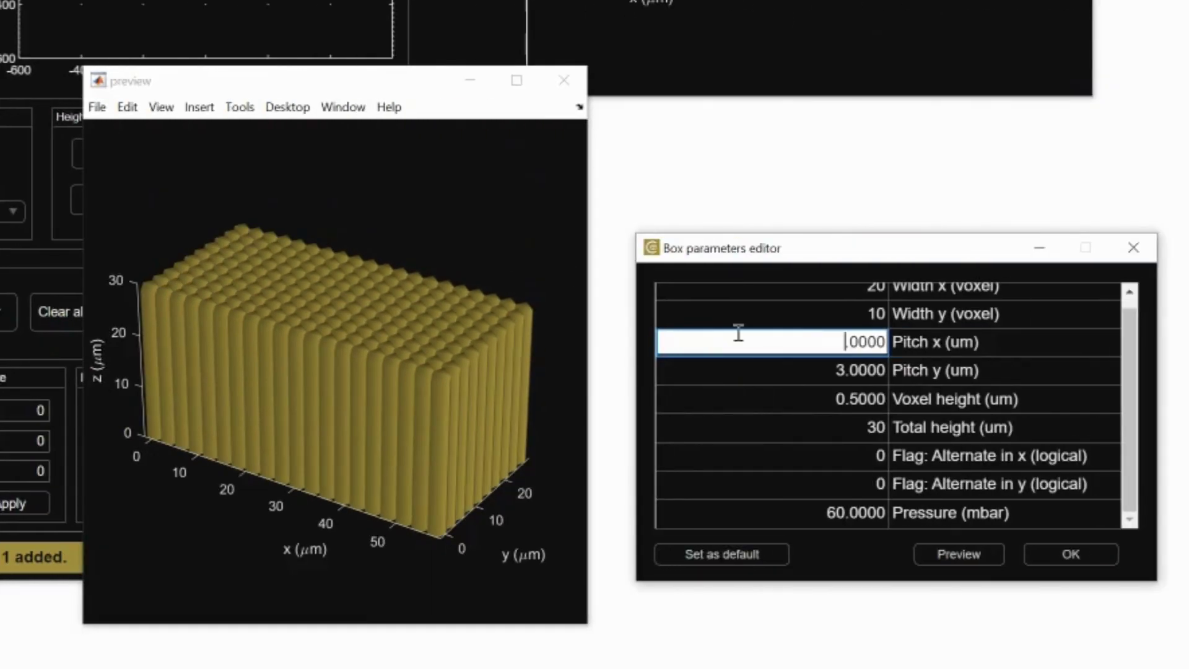
Step: Set Pitch x to 10 µm and preview the separated rows
{"action": "type", "text": "10"}
{"action": "left_click", "coordinate": [939, 552]}
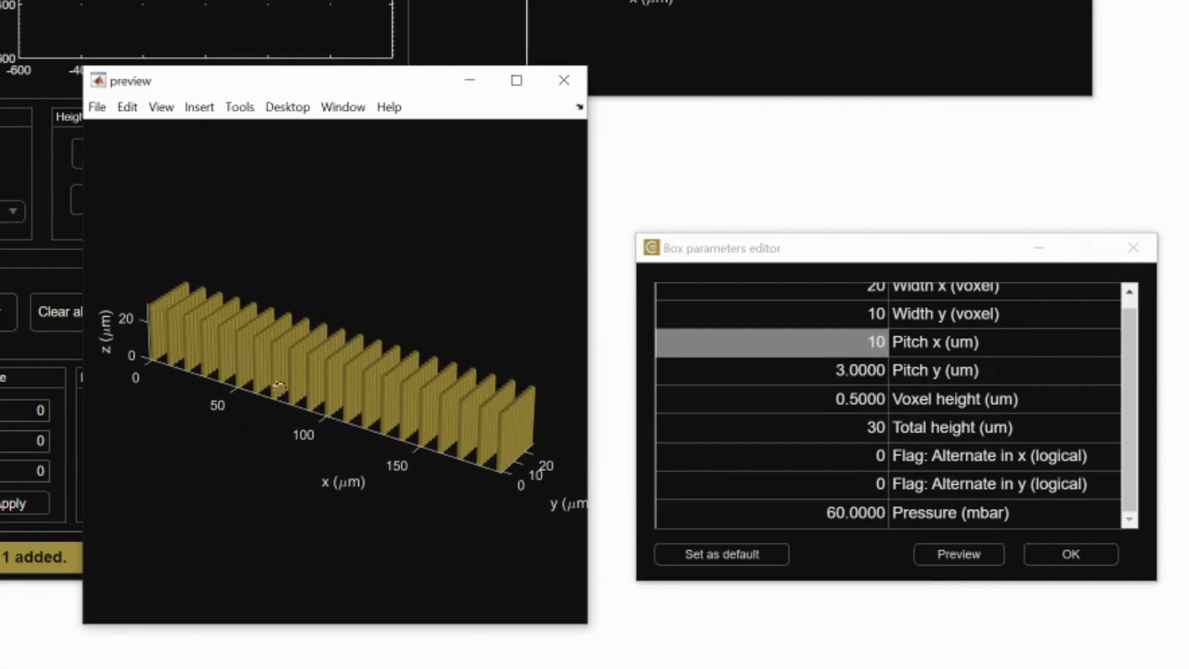
{"action": "mouse_move", "coordinate": [375, 375]}
{"action": "left_mouse_down"}
{"action": "mouse_move", "coordinate": [361, 433]}
{"action": "mouse_move", "coordinate": [372, 388]}
{"action": "mouse_move", "coordinate": [397, 379]}
{"action": "left_mouse_up"}
Step: Replace the leading digit of Pitch y with 5 and redraw the preview
{"action": "left_click", "coordinate": [851, 403]}
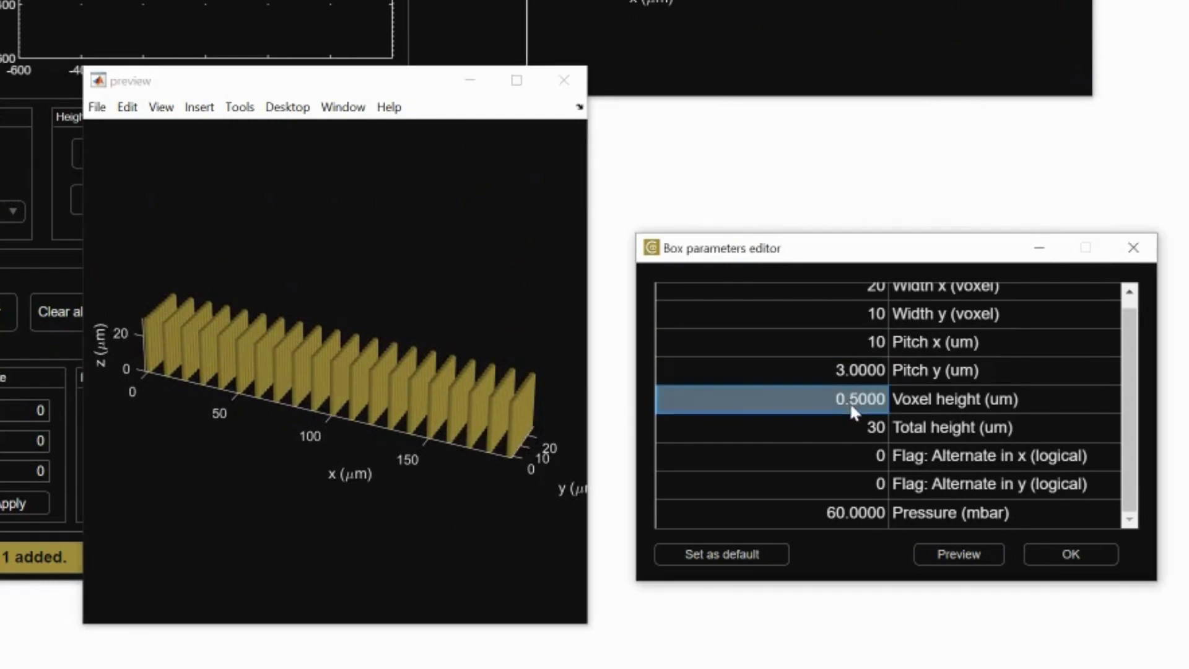
{"action": "left_click", "coordinate": [844, 378]}
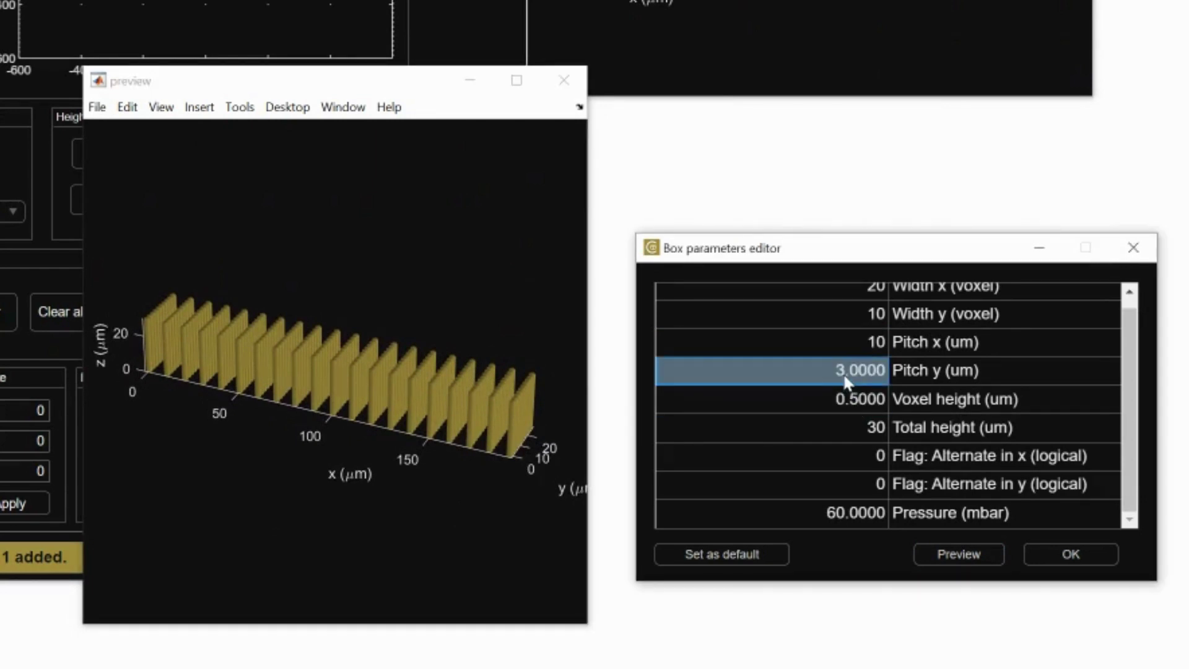
{"action": "double_click", "coordinate": [846, 371]}
{"action": "left_click", "coordinate": [847, 370]}
{"action": "key", "text": "BackSpace"}
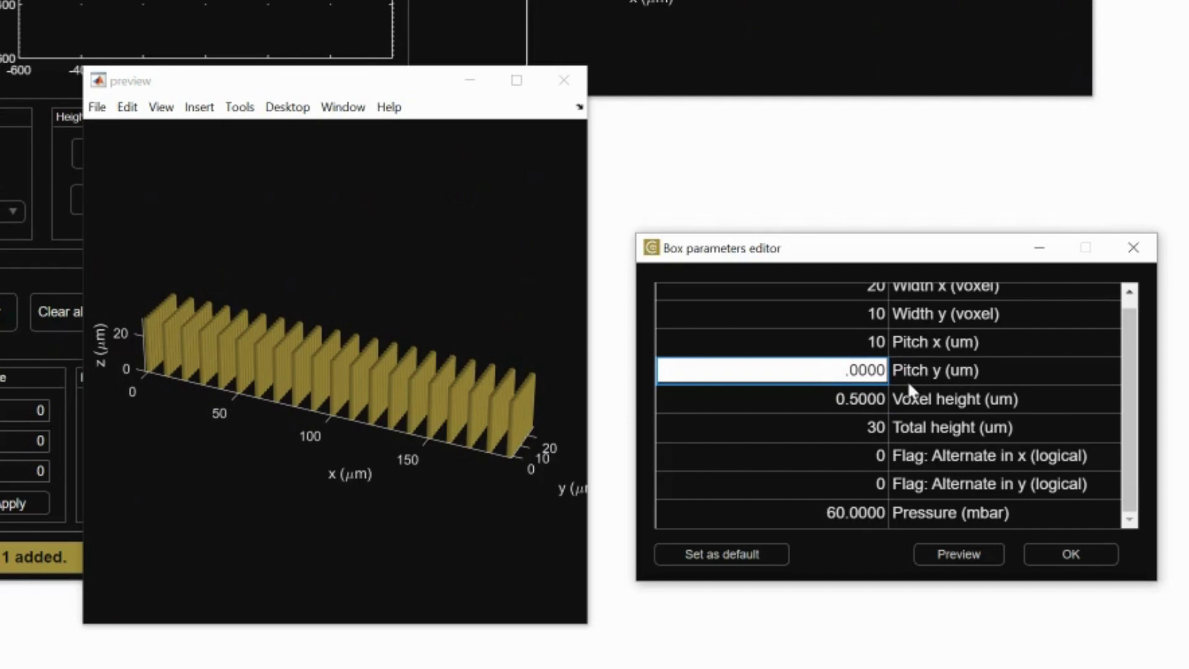
{"action": "type", "text": "5"}
{"action": "left_click", "coordinate": [954, 557]}
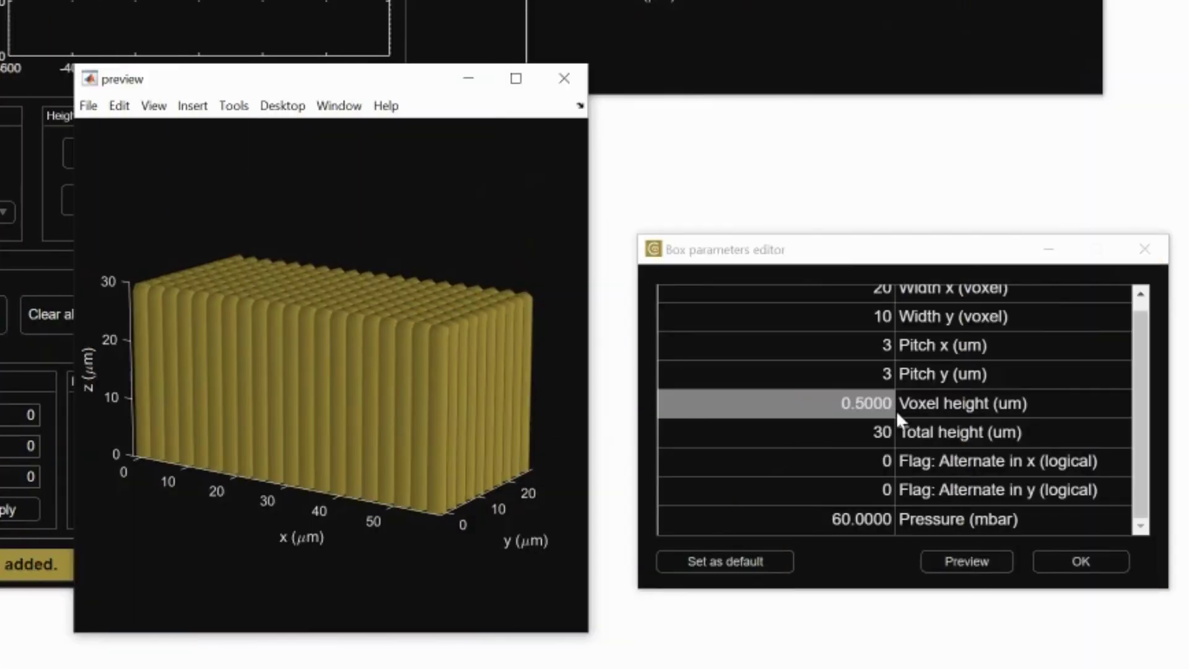
Step: Go back to the box parameter list and begin editing Voxel height
{"action": "left_click", "coordinate": [892, 410]}
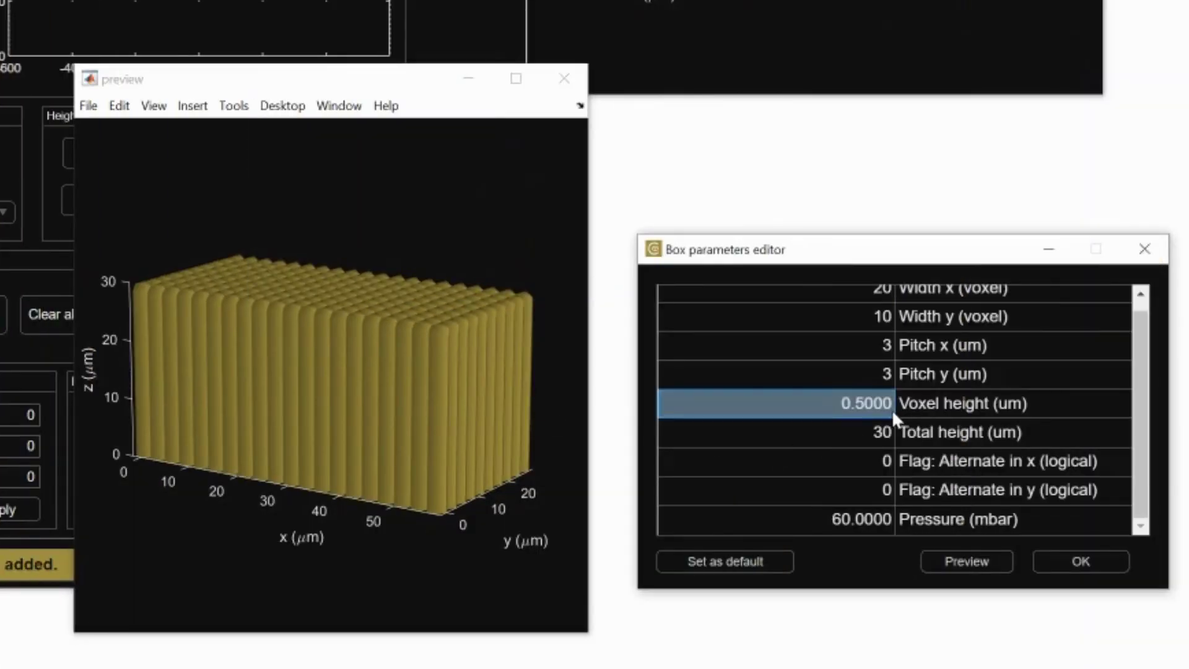
{"action": "left_click", "coordinate": [886, 405]}
Step: Preview a 3 µm voxel height, then set it to 0.2 µm and preview again
{"action": "key", "text": "BackSpace"}
{"action": "type", "text": "3"}
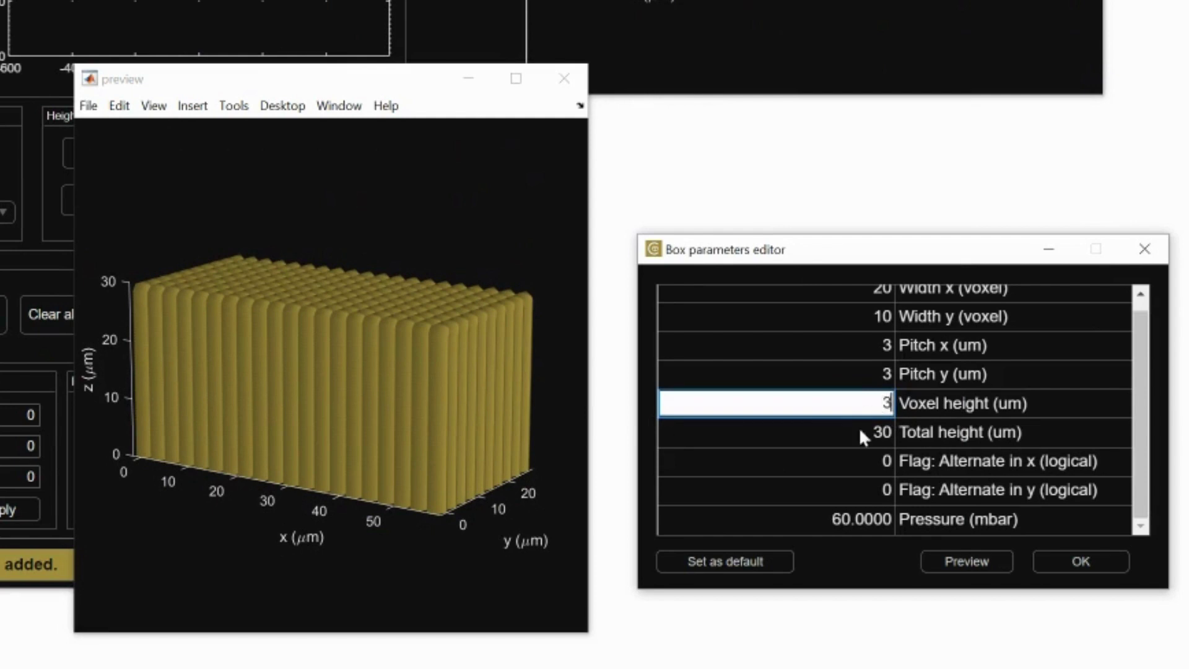
{"action": "left_click", "coordinate": [958, 560]}
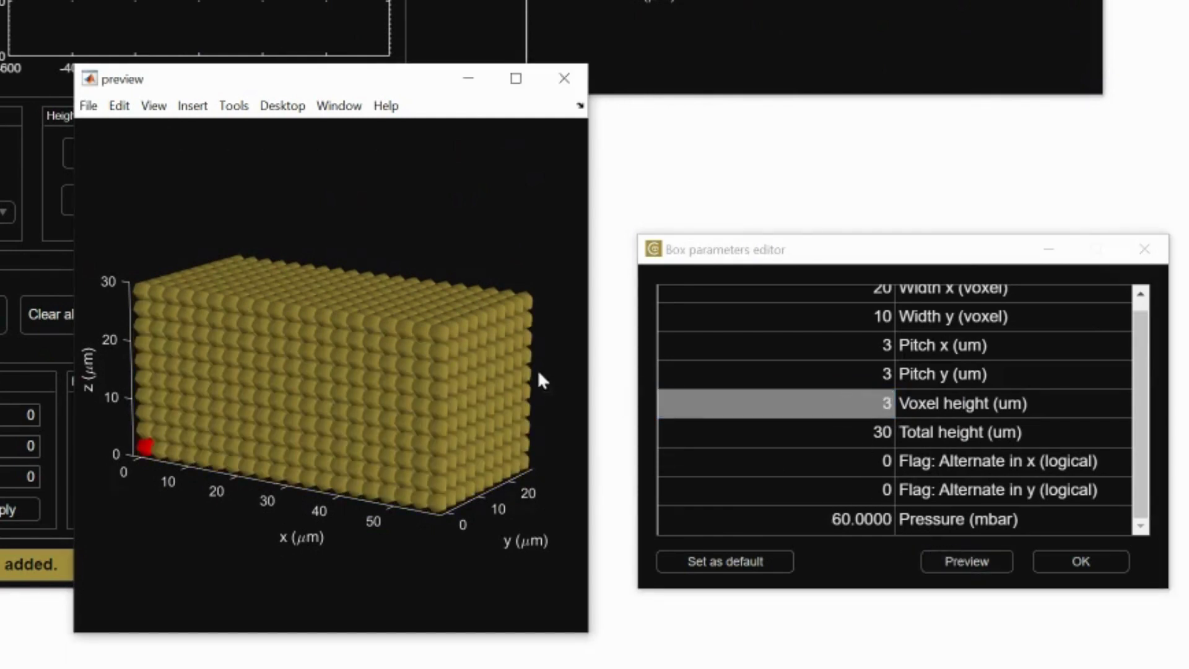
{"action": "left_click_drag", "start_coordinate": [324, 365], "coordinate": [433, 409]}
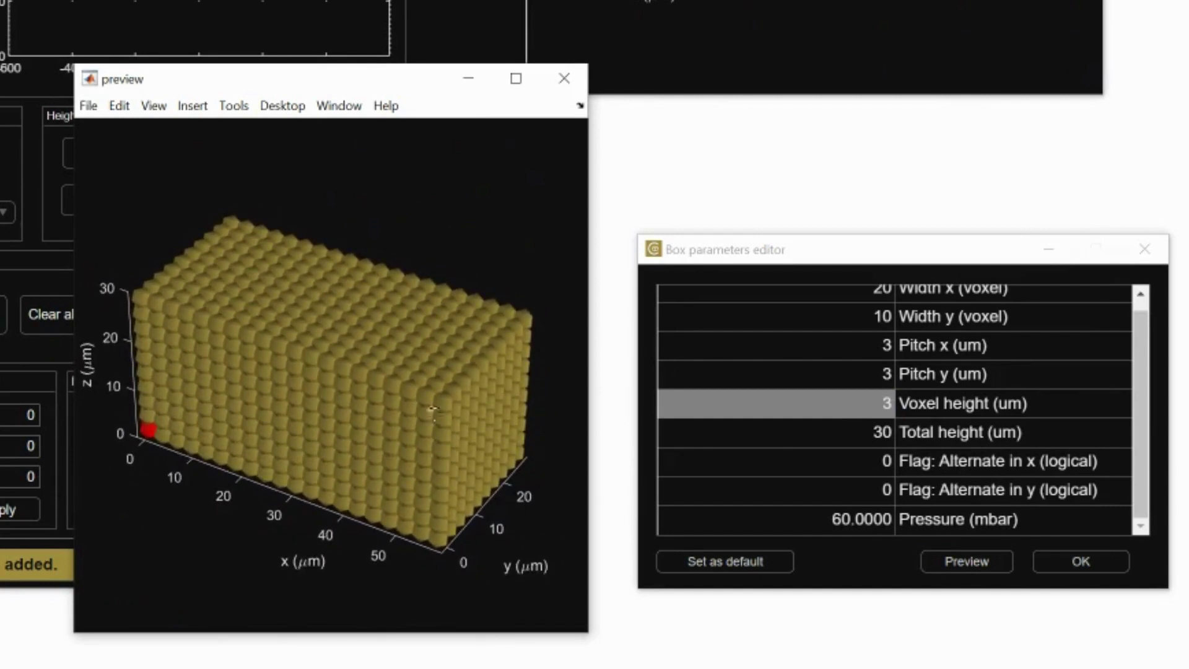
{"action": "double_click", "coordinate": [888, 403]}
{"action": "key", "text": "BackSpace"}
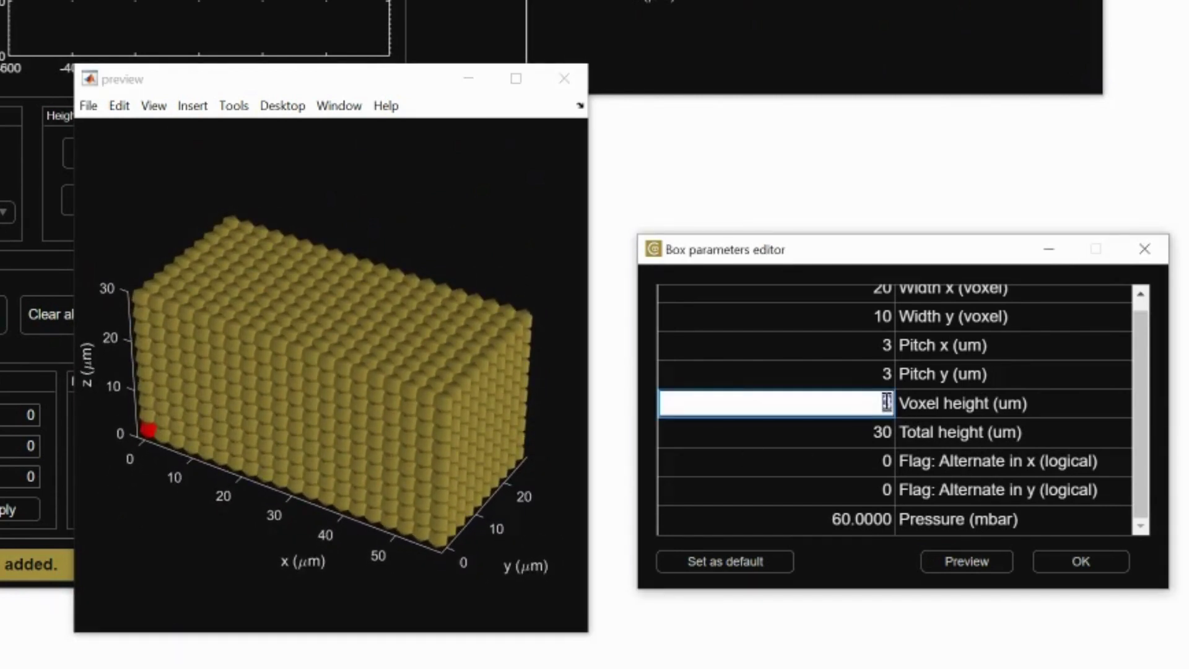
{"action": "type", "text": "0.2"}
{"action": "left_click", "coordinate": [954, 563]}
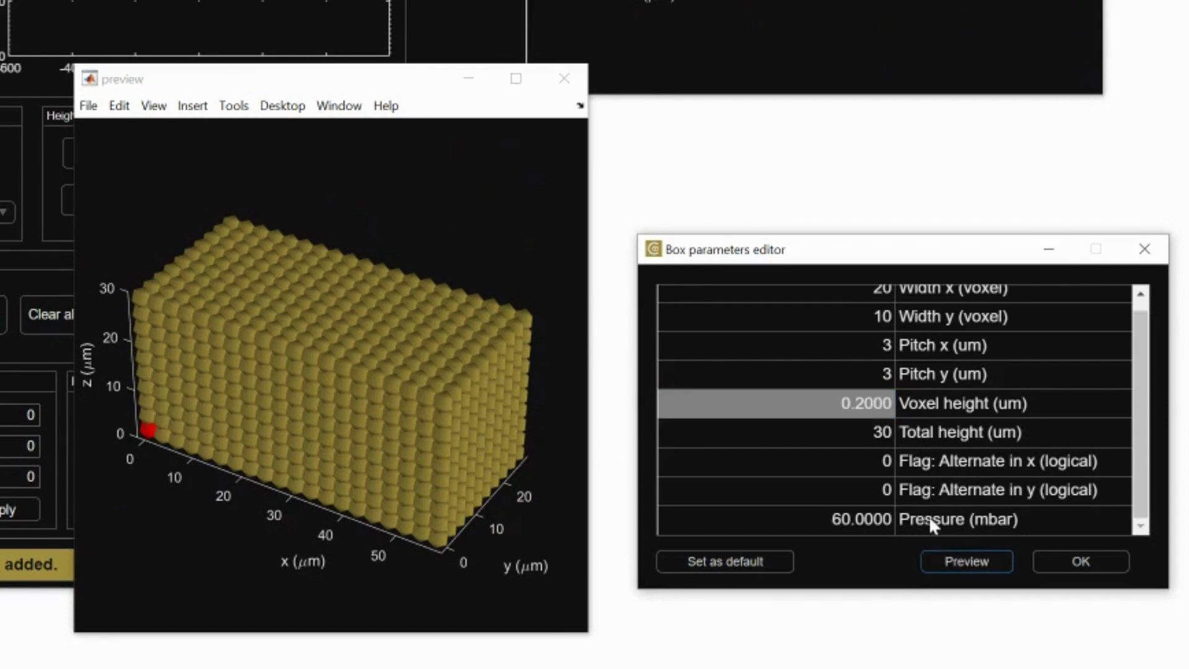
{"action": "left_click_drag", "start_coordinate": [392, 431], "coordinate": [388, 467]}
Step: Try a 30 mbar pressure on the box and preview it
{"action": "double_click", "coordinate": [889, 519]}
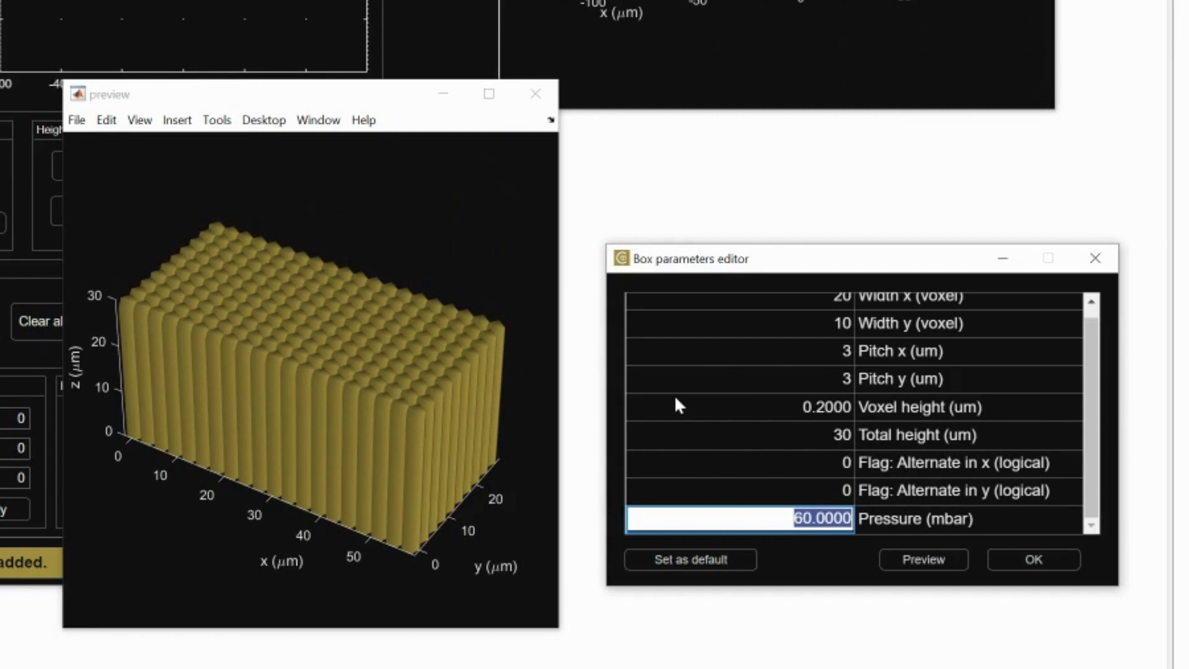
{"action": "key", "text": "BackSpace"}
{"action": "type", "text": "30"}
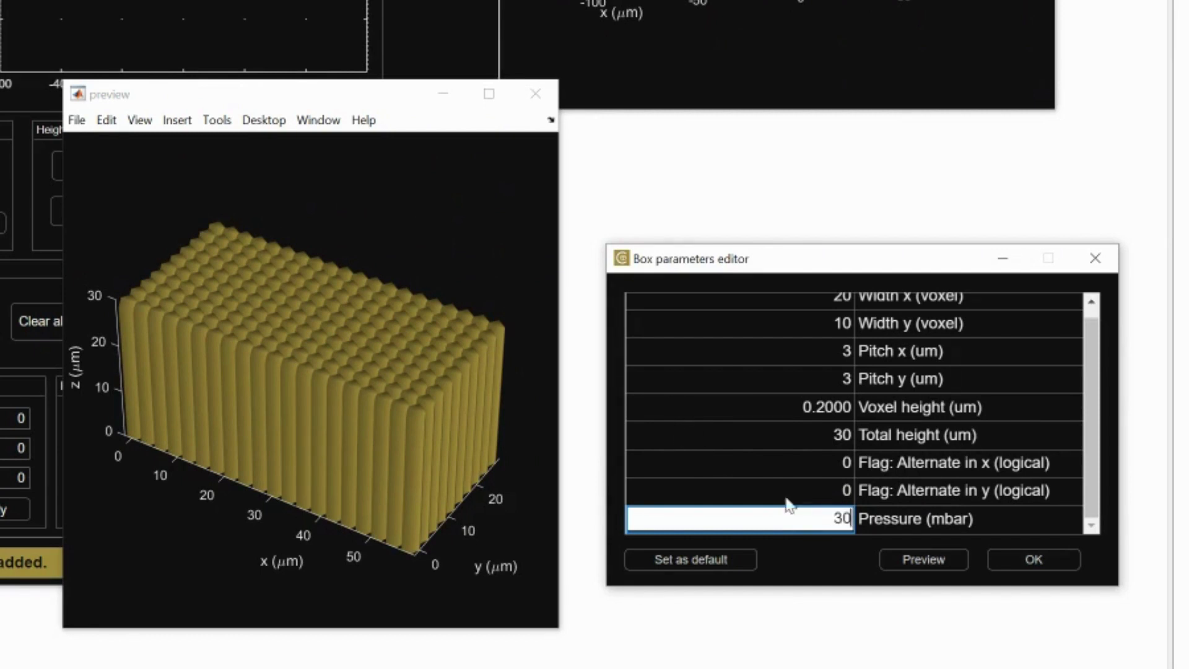
{"action": "left_click", "coordinate": [928, 562]}
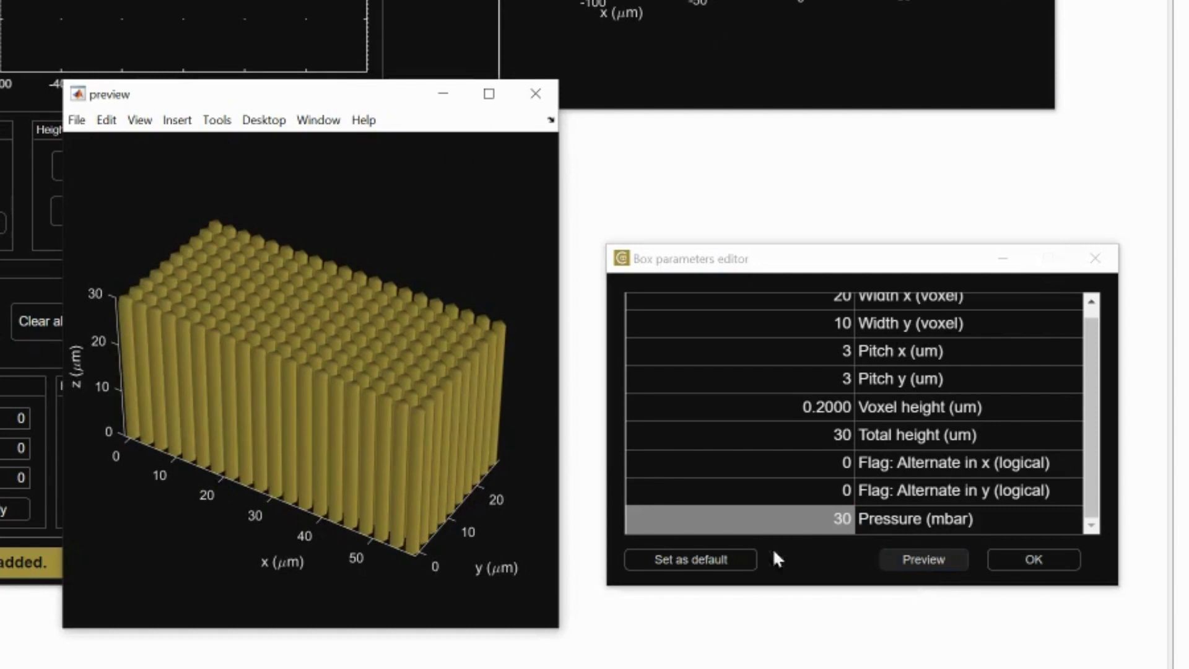
{"action": "mouse_move", "coordinate": [452, 392]}
{"action": "left_mouse_down"}
{"action": "mouse_move", "coordinate": [440, 523]}
{"action": "mouse_move", "coordinate": [442, 378]}
{"action": "left_mouse_up"}
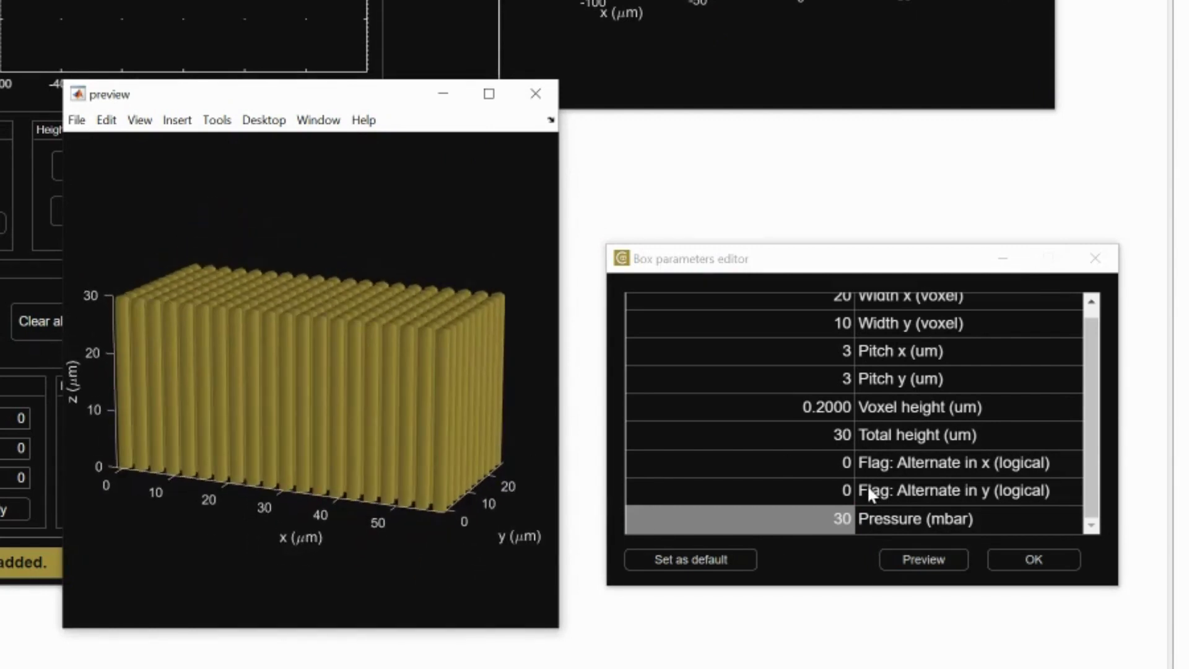
Step: Set the pressure to 80 mbar and add the box to the collection
{"action": "left_click", "coordinate": [842, 520]}
{"action": "double_click", "coordinate": [841, 520]}
{"action": "key", "text": "BackSpace"}
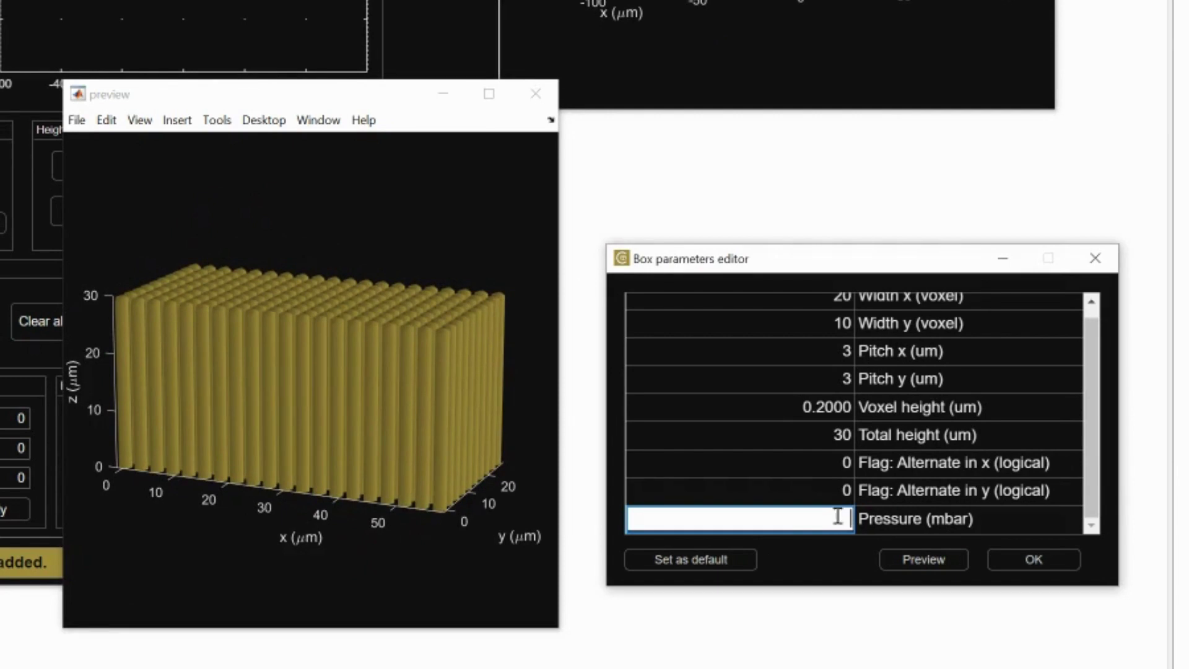
{"action": "type", "text": "80"}
{"action": "left_click", "coordinate": [902, 553]}
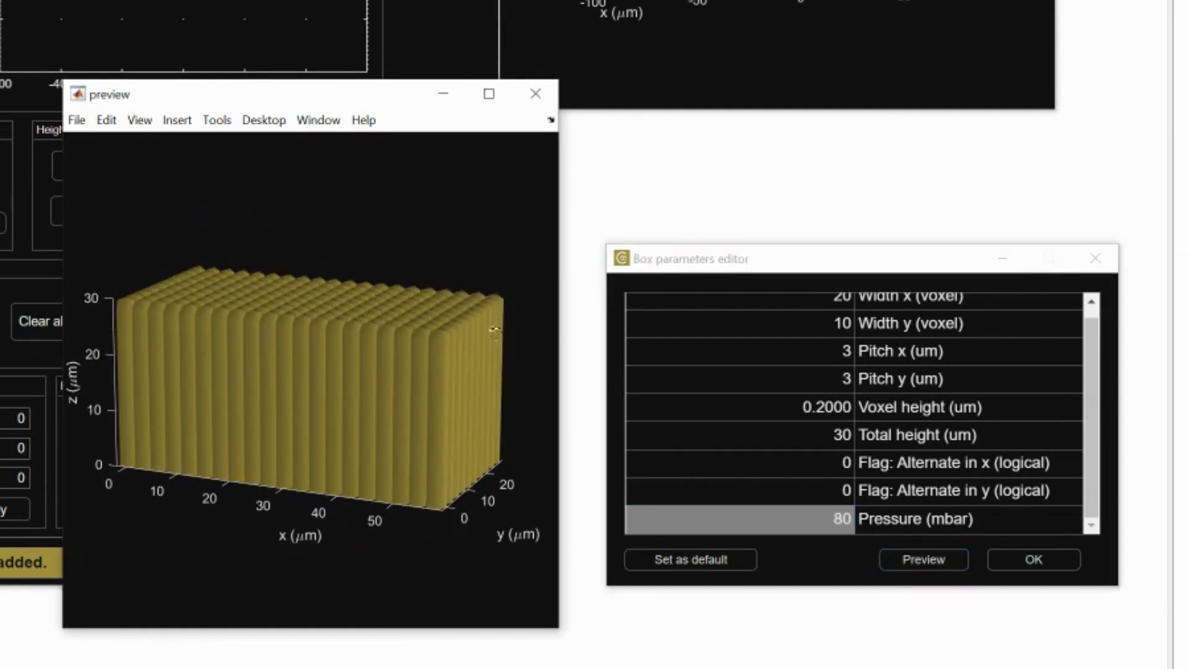
{"action": "mouse_move", "coordinate": [481, 340]}
{"action": "left_mouse_down"}
{"action": "mouse_move", "coordinate": [474, 398]}
{"action": "mouse_move", "coordinate": [489, 480]}
{"action": "mouse_move", "coordinate": [450, 351]}
{"action": "mouse_move", "coordinate": [453, 321]}
{"action": "mouse_move", "coordinate": [454, 344]}
{"action": "left_mouse_up"}
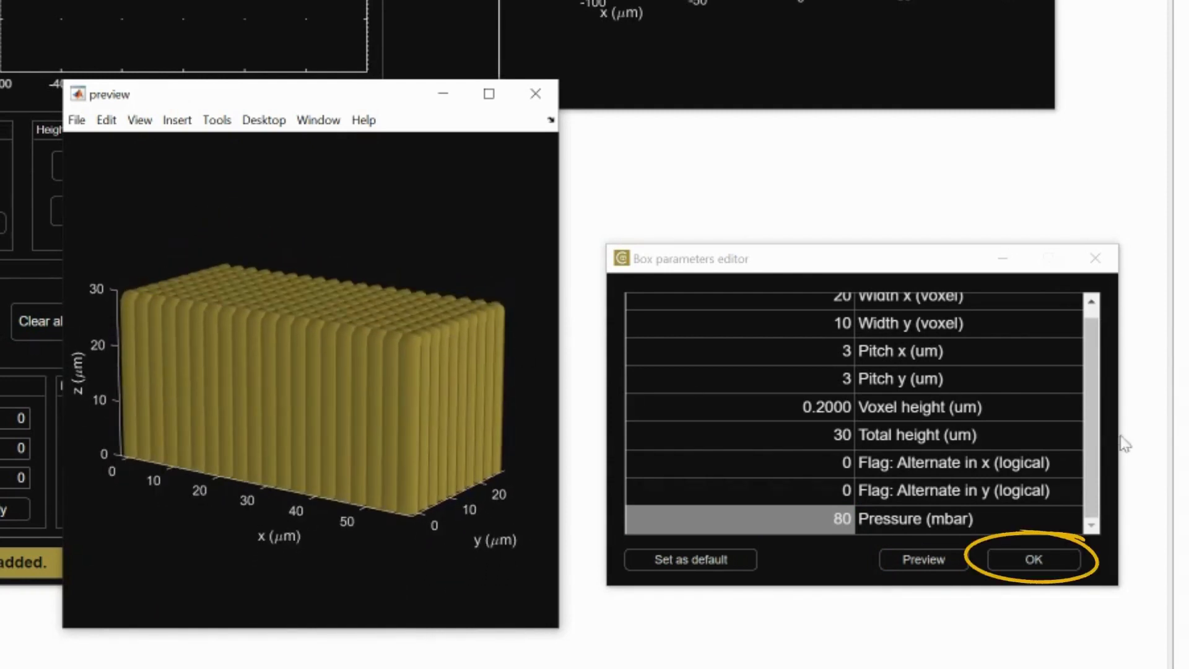
{"action": "double_click", "coordinate": [846, 518]}
{"action": "key", "text": "BackSpace"}
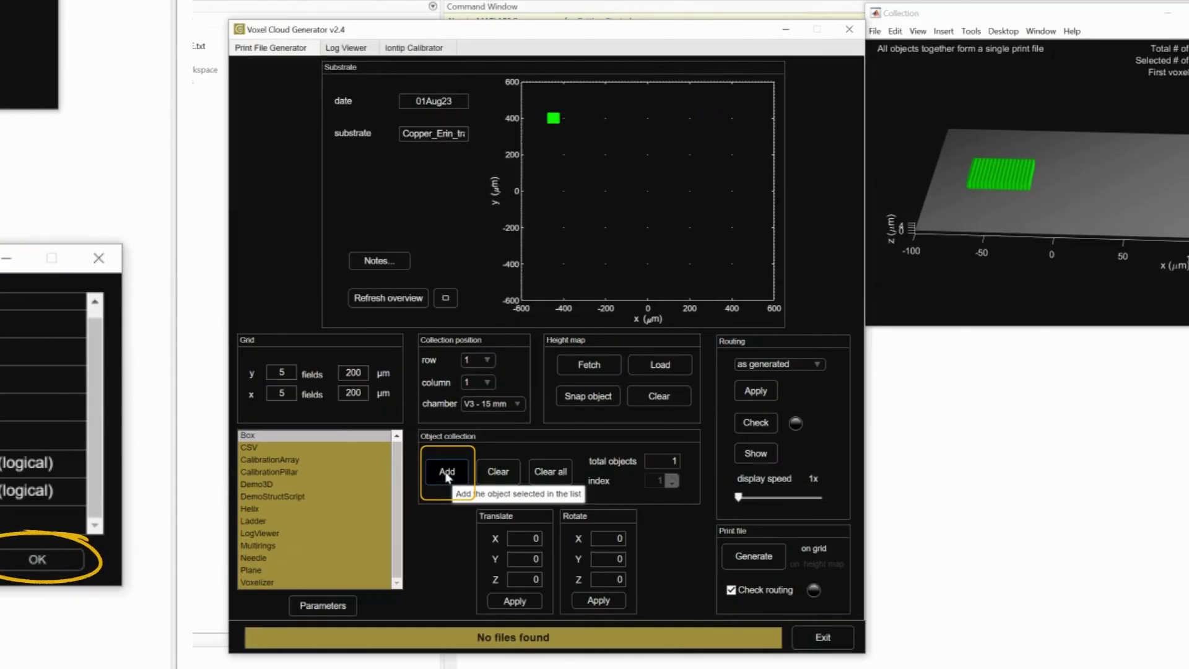
{"action": "left_click", "coordinate": [255, 472]}
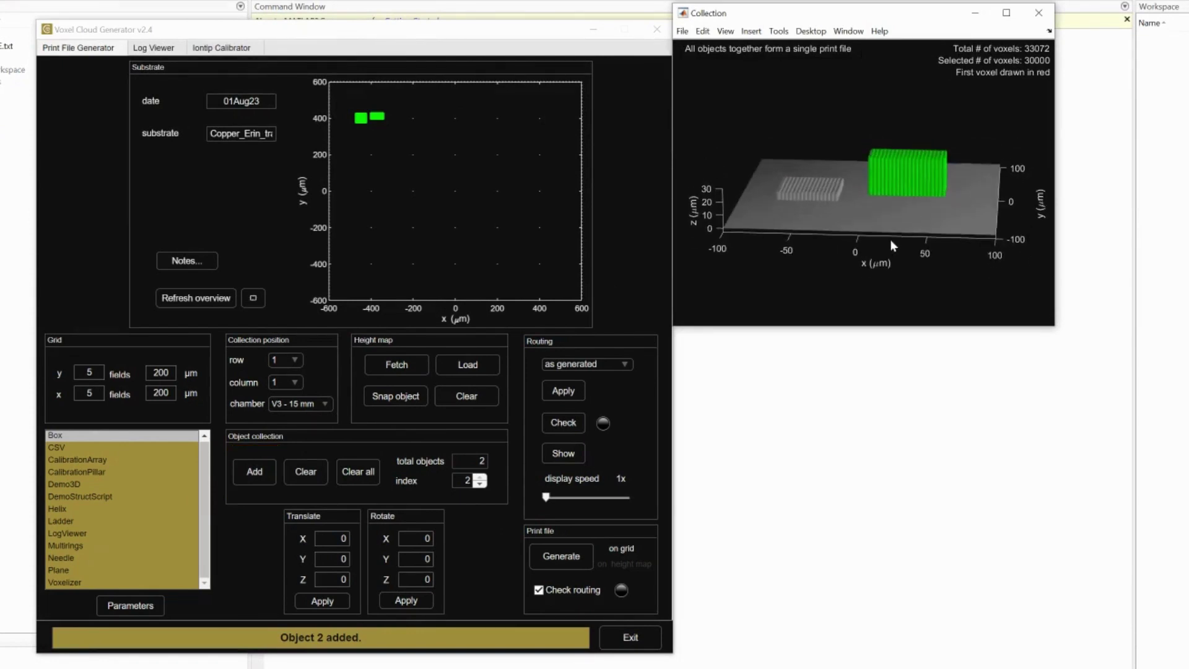
Step: Choose 'sort in z' routing order and run the collision check
{"action": "left_click", "coordinate": [587, 364]}
{"action": "left_click", "coordinate": [599, 400]}
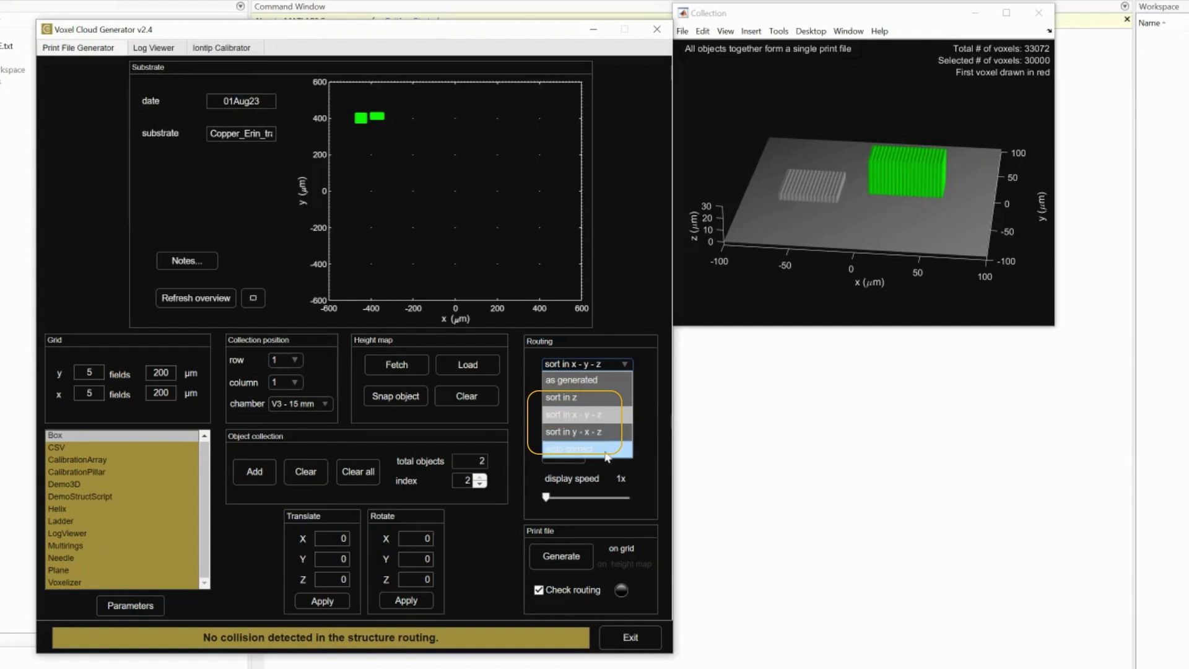
{"action": "left_click", "coordinate": [560, 423]}
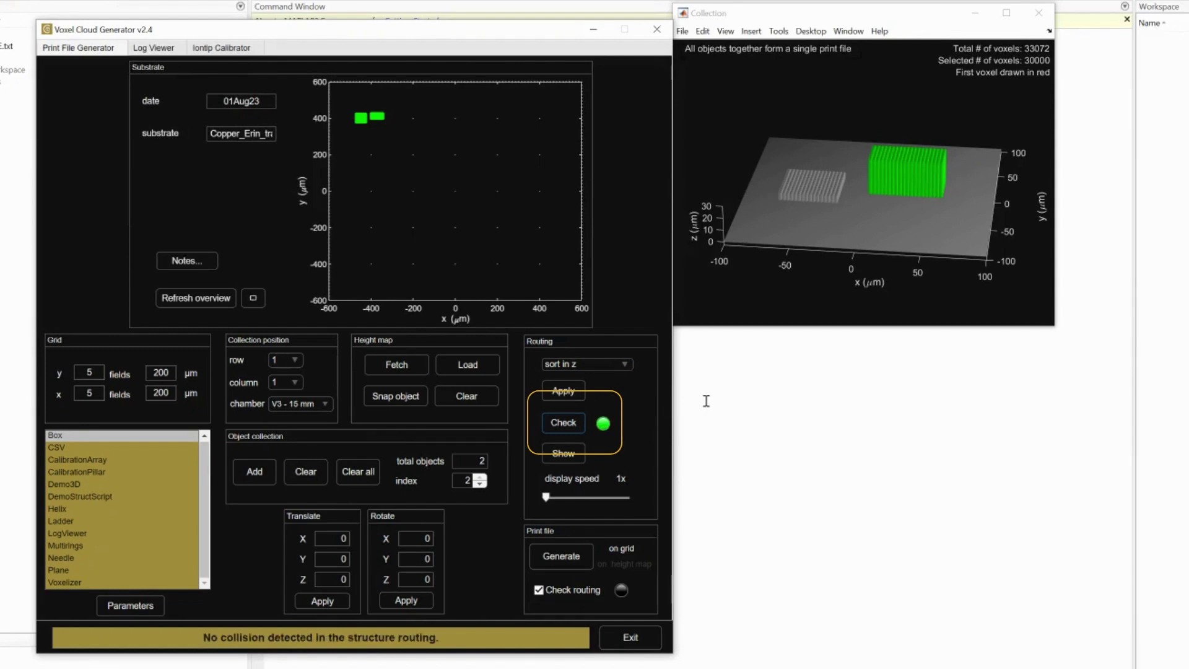
Step: Play the routing simulation at 45x, then increase the display speed to 76x
{"action": "left_click_drag", "start_coordinate": [546, 499], "coordinate": [583, 499]}
{"action": "left_click", "coordinate": [565, 458]}
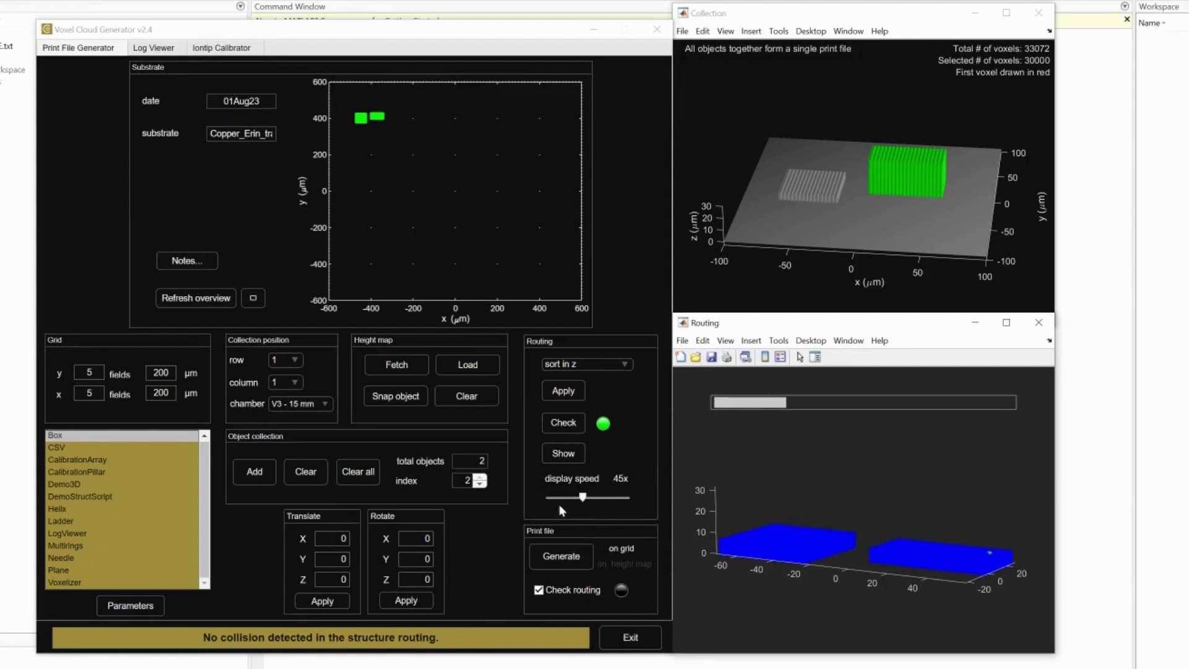
{"action": "left_click", "coordinate": [584, 499]}
{"action": "left_click_drag", "start_coordinate": [584, 498], "coordinate": [593, 503]}
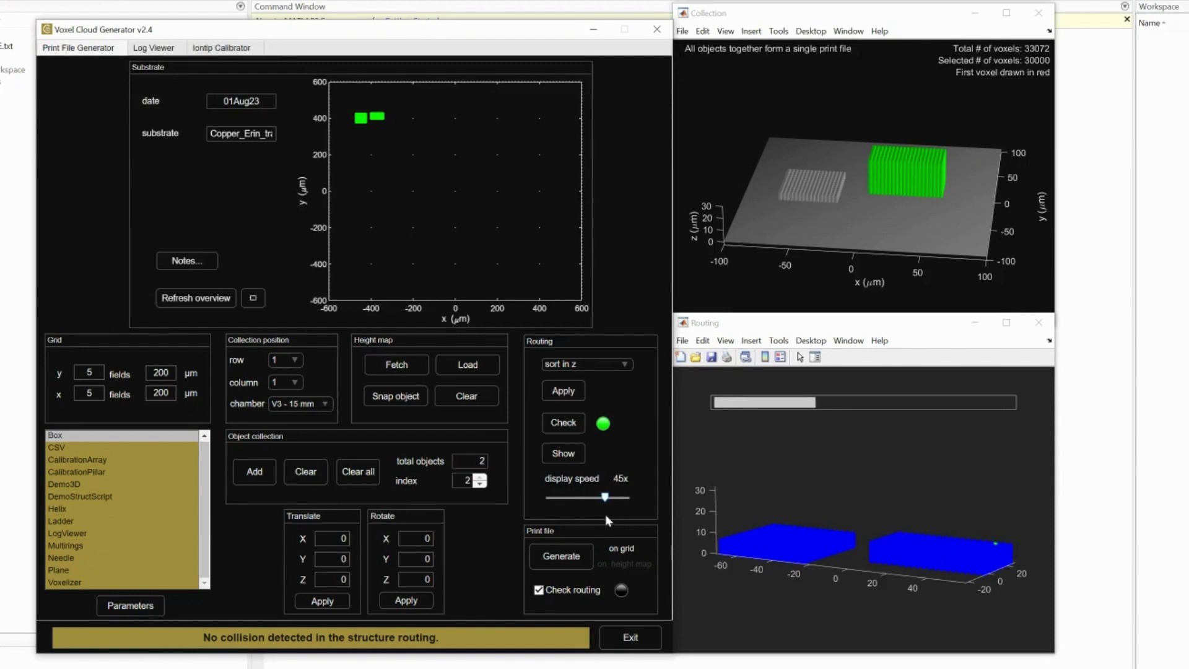
{"action": "left_click_drag", "start_coordinate": [604, 516], "coordinate": [608, 518]}
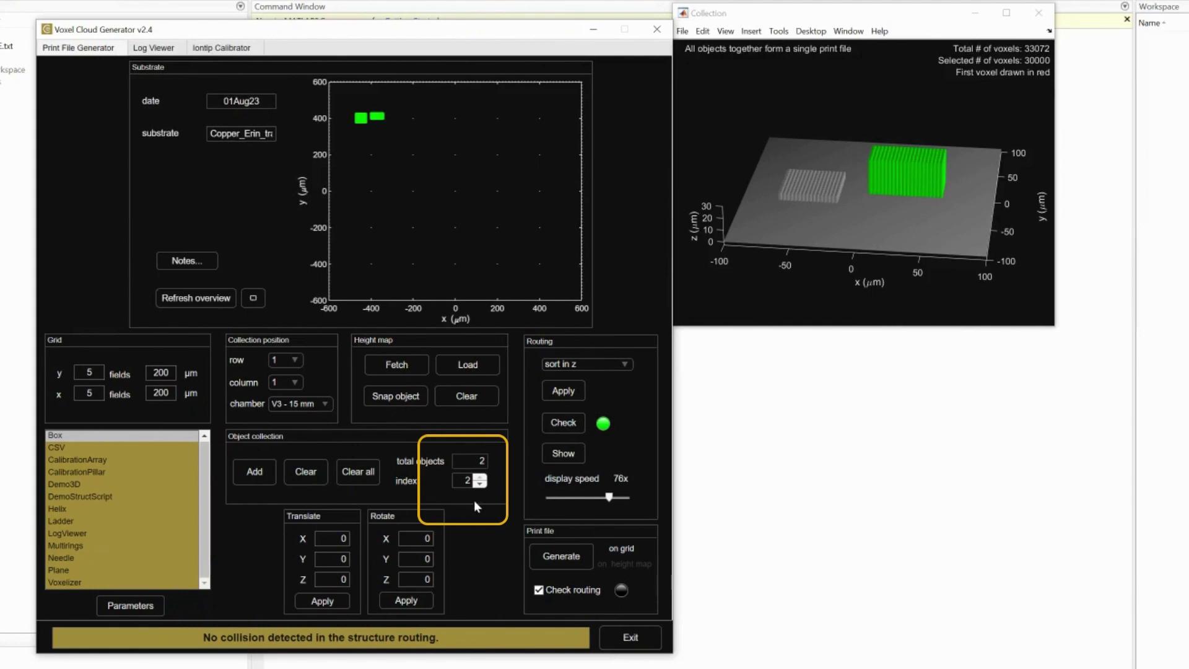
Step: Translate the helix by -30 µm in x and 50 µm in y
{"action": "left_click", "coordinate": [480, 484]}
{"action": "left_click", "coordinate": [479, 477]}
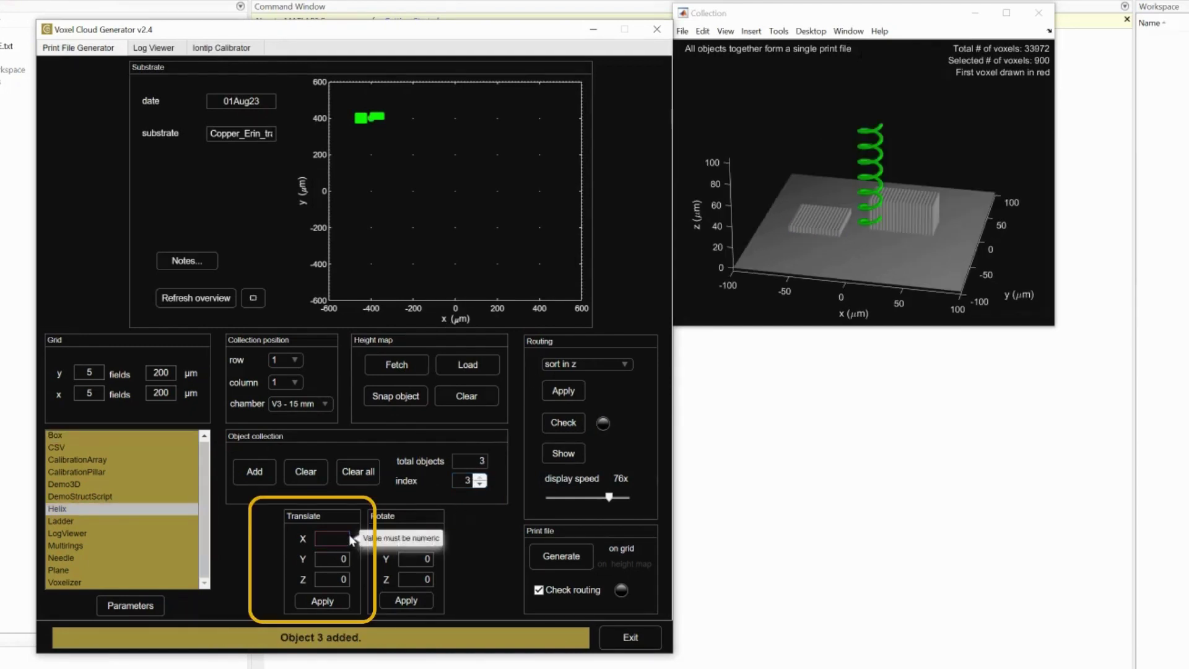
{"action": "type", "text": "-30"}
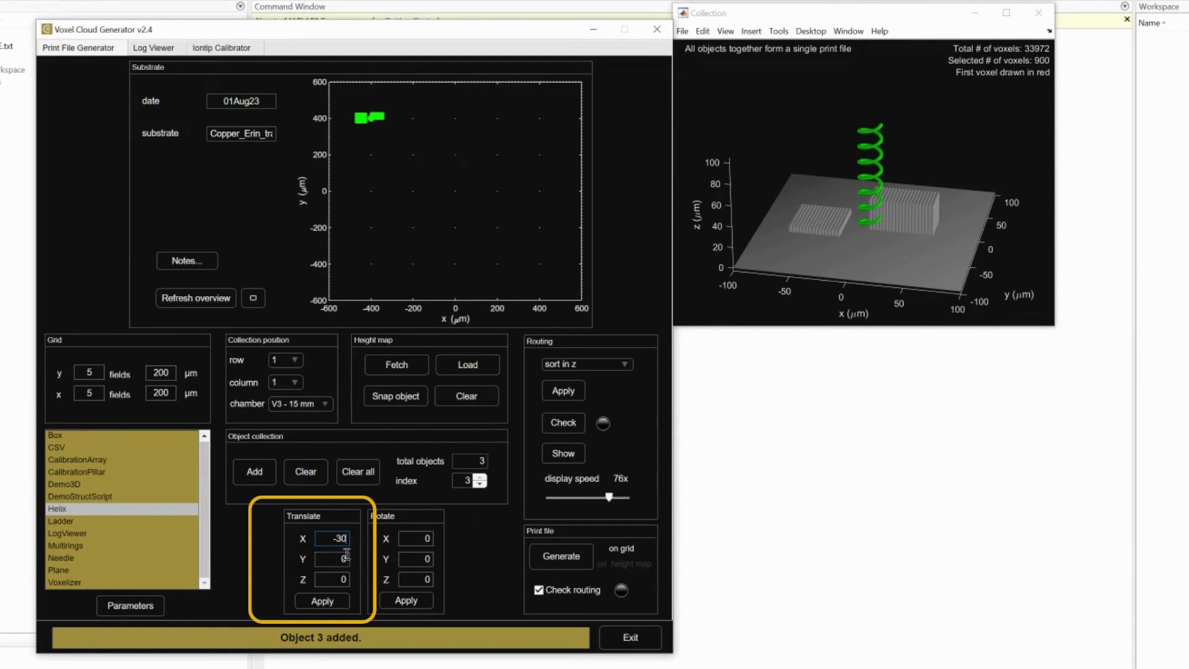
{"action": "left_click", "coordinate": [347, 557]}
{"action": "key", "text": "BackSpace"}
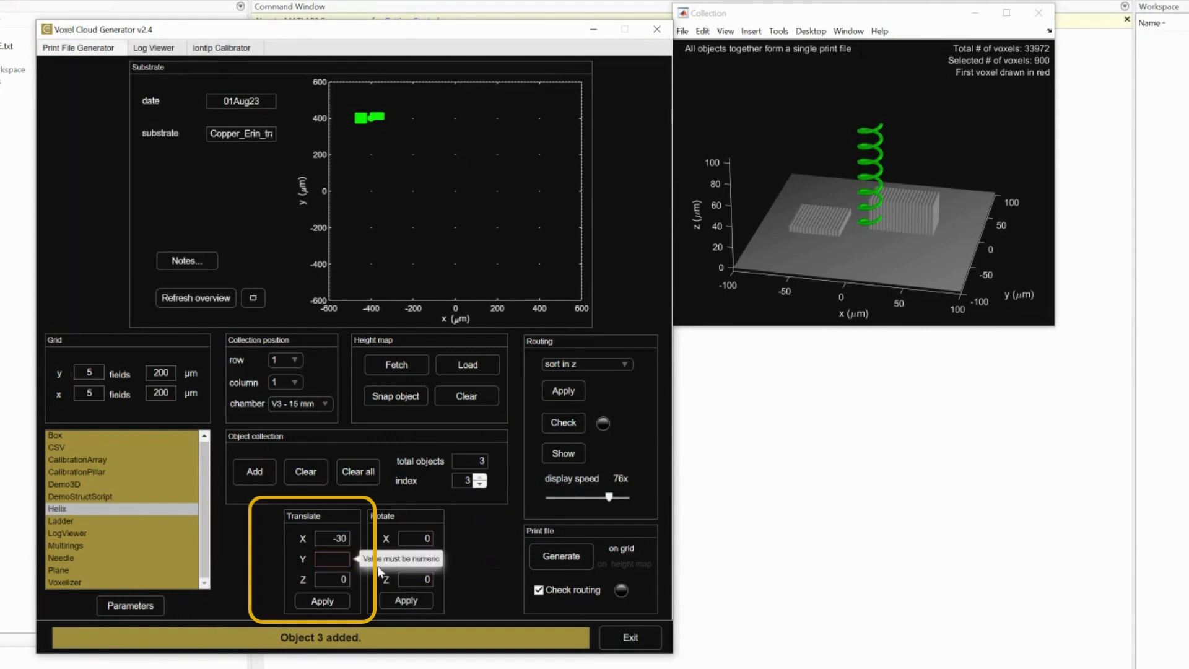
{"action": "type", "text": "50"}
{"action": "left_click", "coordinate": [322, 601]}
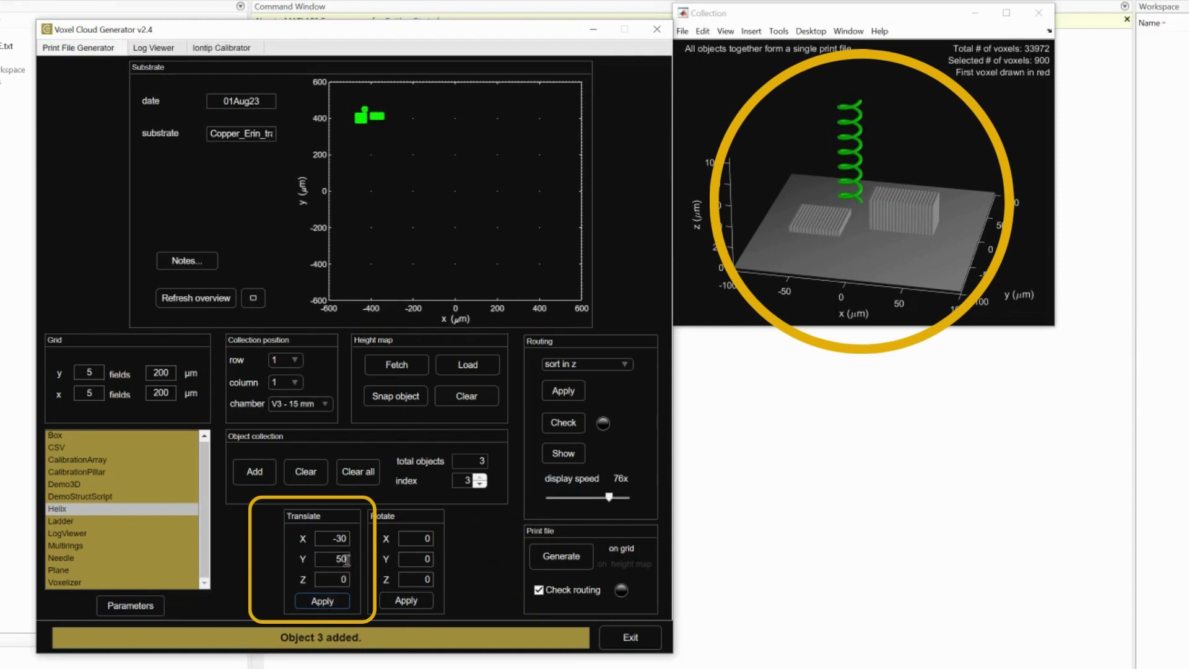
Step: Reset the Translate X and Translate Y fields back to 0
{"action": "left_click_drag", "start_coordinate": [347, 559], "coordinate": [322, 558]}
{"action": "key", "text": "BackSpace"}
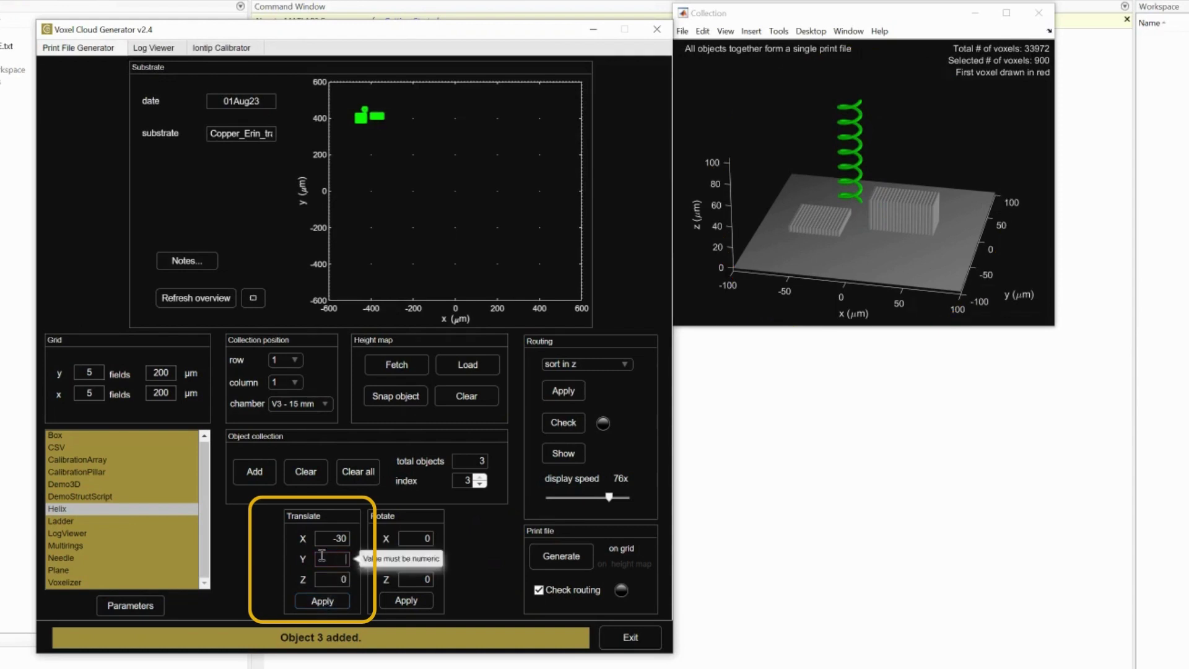
{"action": "type", "text": "0"}
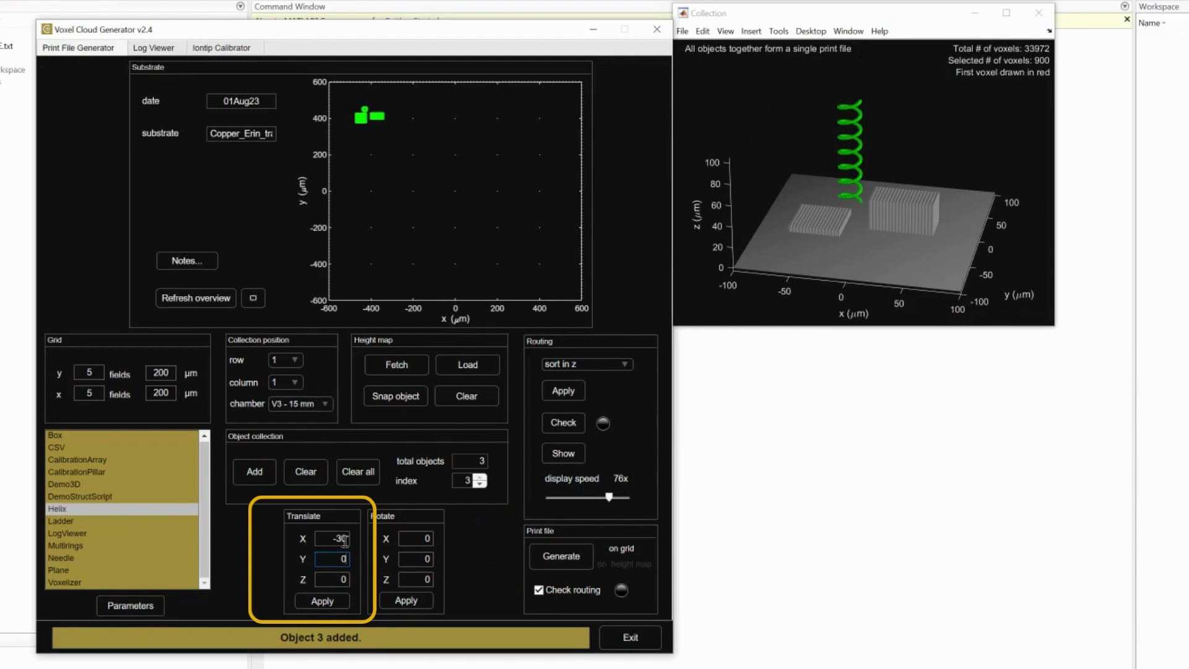
{"action": "left_click_drag", "start_coordinate": [347, 538], "coordinate": [321, 538]}
{"action": "key", "text": "BackSpace"}
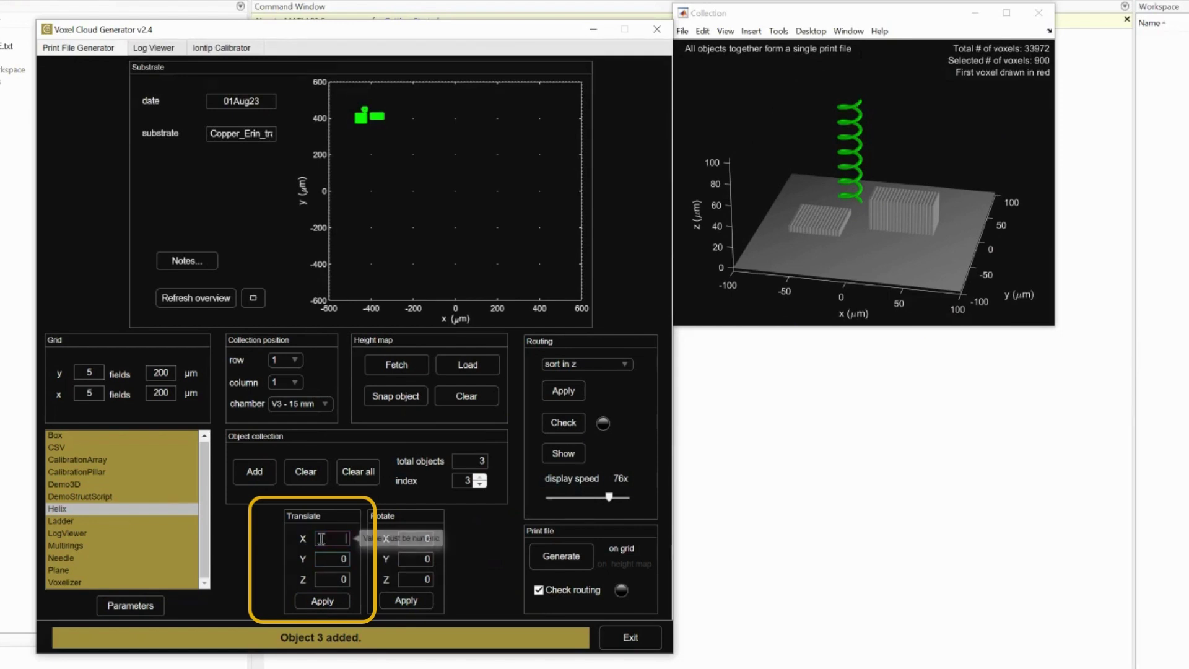
{"action": "type", "text": "0"}
{"action": "key", "text": "Return"}
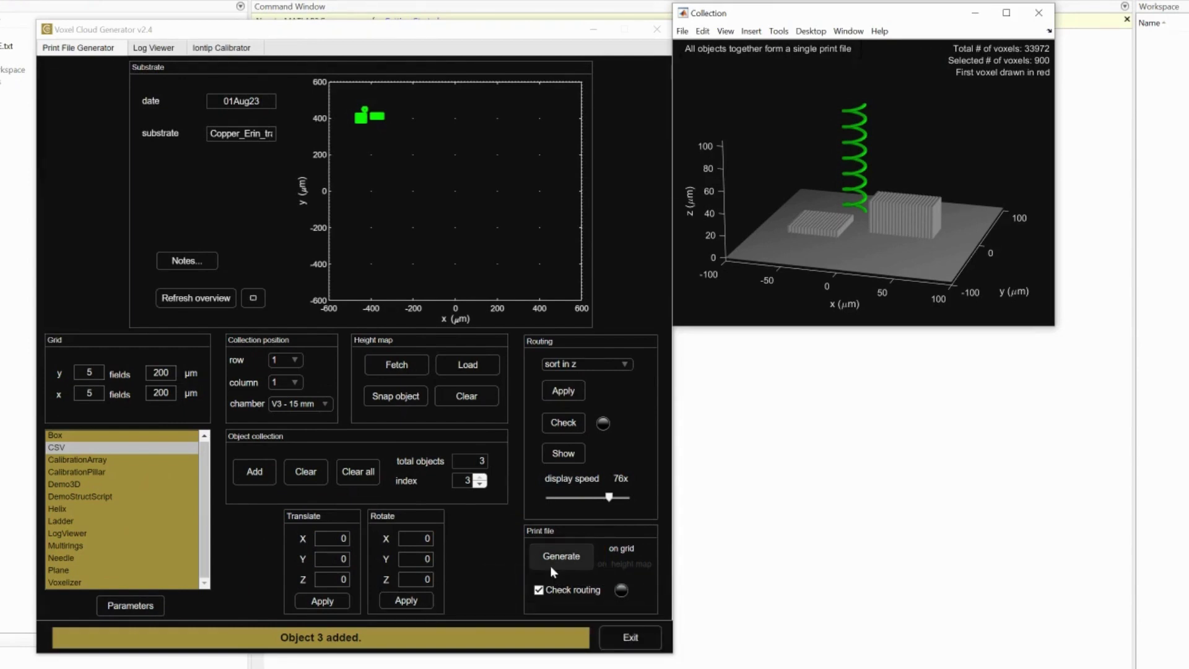
Step: Attempt to generate the print file with routing check on; a collision blocks it
{"action": "left_click", "coordinate": [552, 568]}
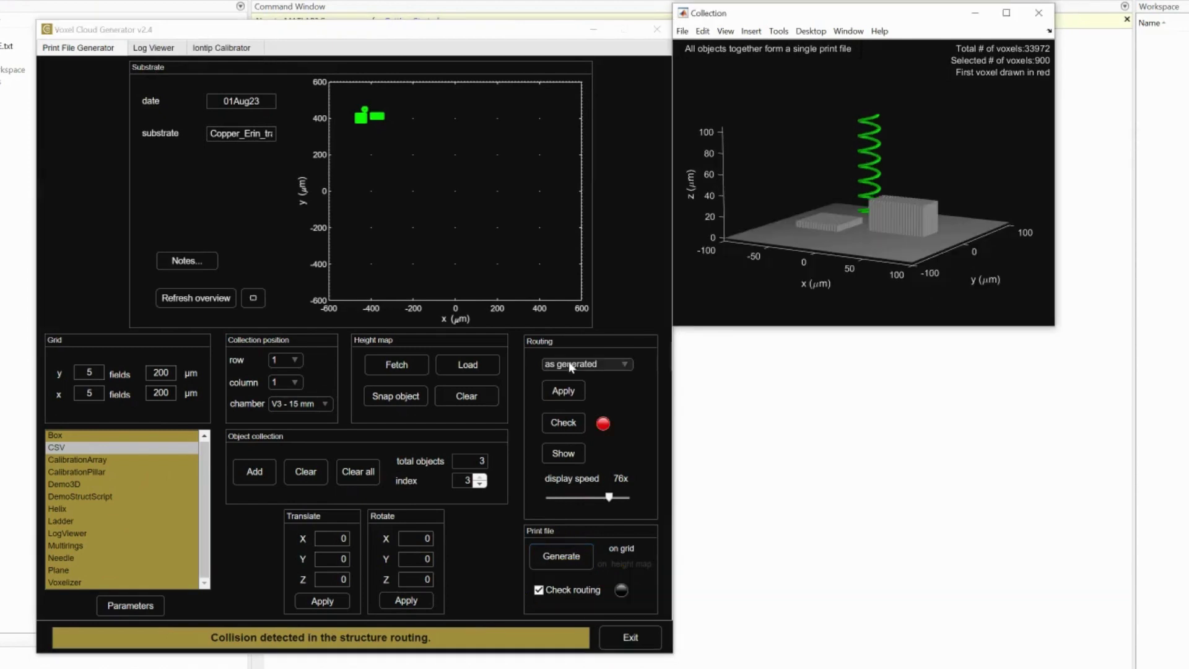
Step: Switch routing order to 'sort in z', apply it, and recheck for collisions
{"action": "left_click", "coordinate": [569, 362]}
{"action": "left_click", "coordinate": [572, 386]}
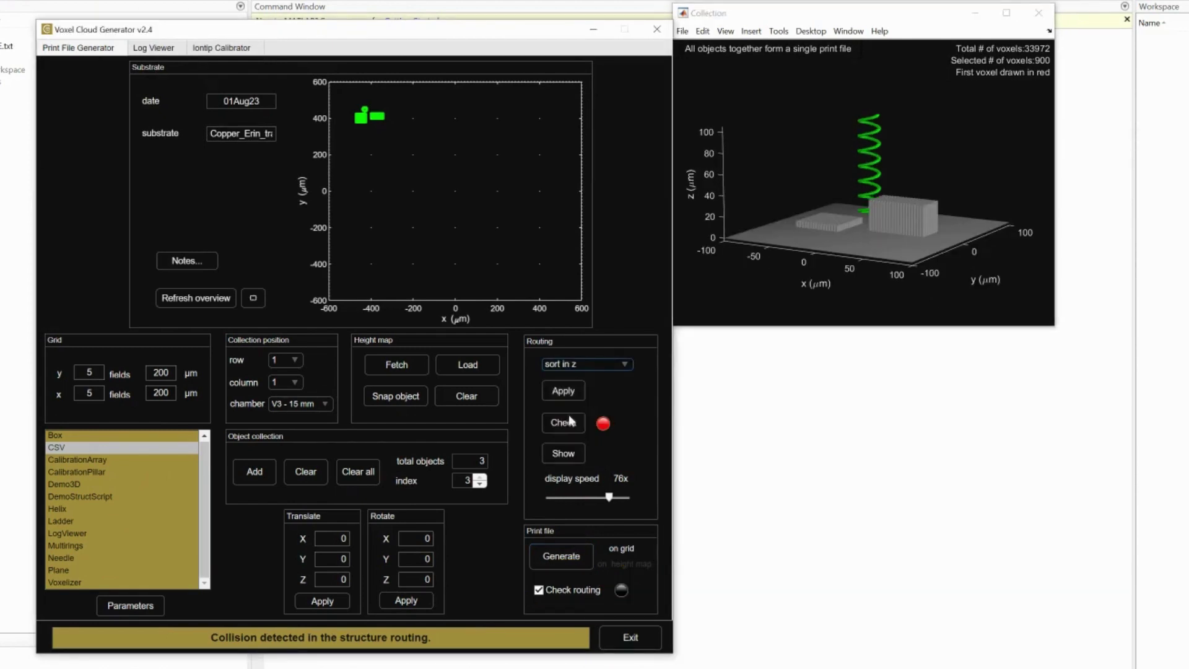
{"action": "left_click", "coordinate": [564, 392]}
{"action": "left_click", "coordinate": [567, 421]}
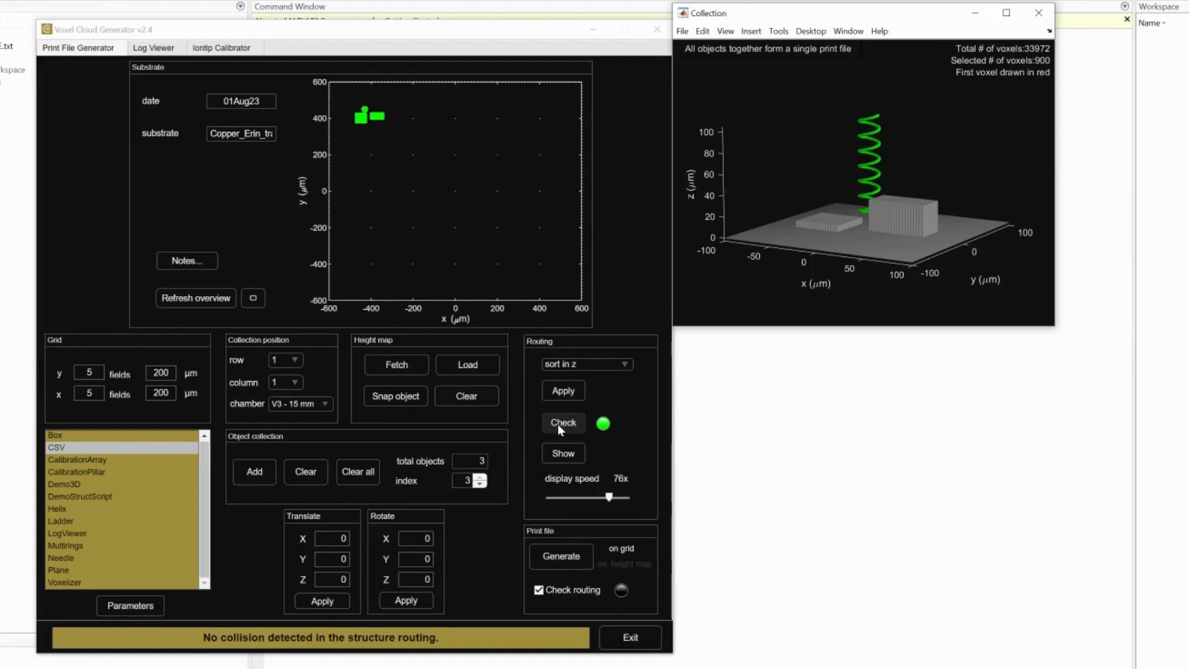
Step: Write the V3 - 15 mm print file, exit, and open the printfiles folder
{"action": "left_click", "coordinate": [581, 556]}
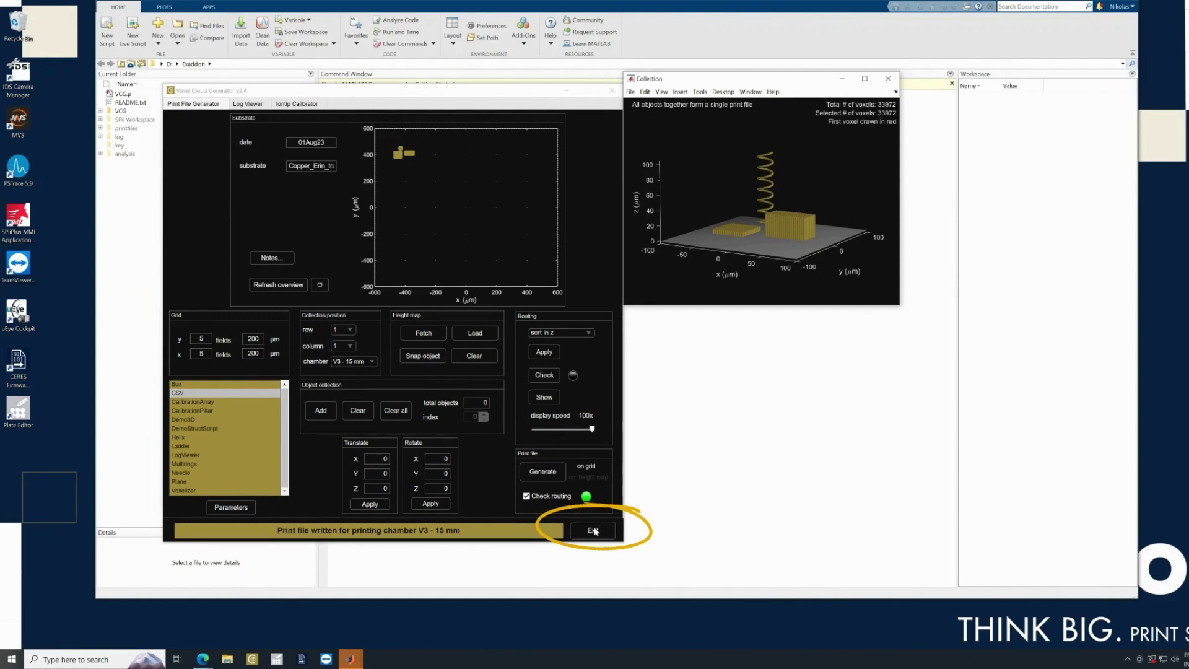
{"action": "left_click", "coordinate": [593, 531]}
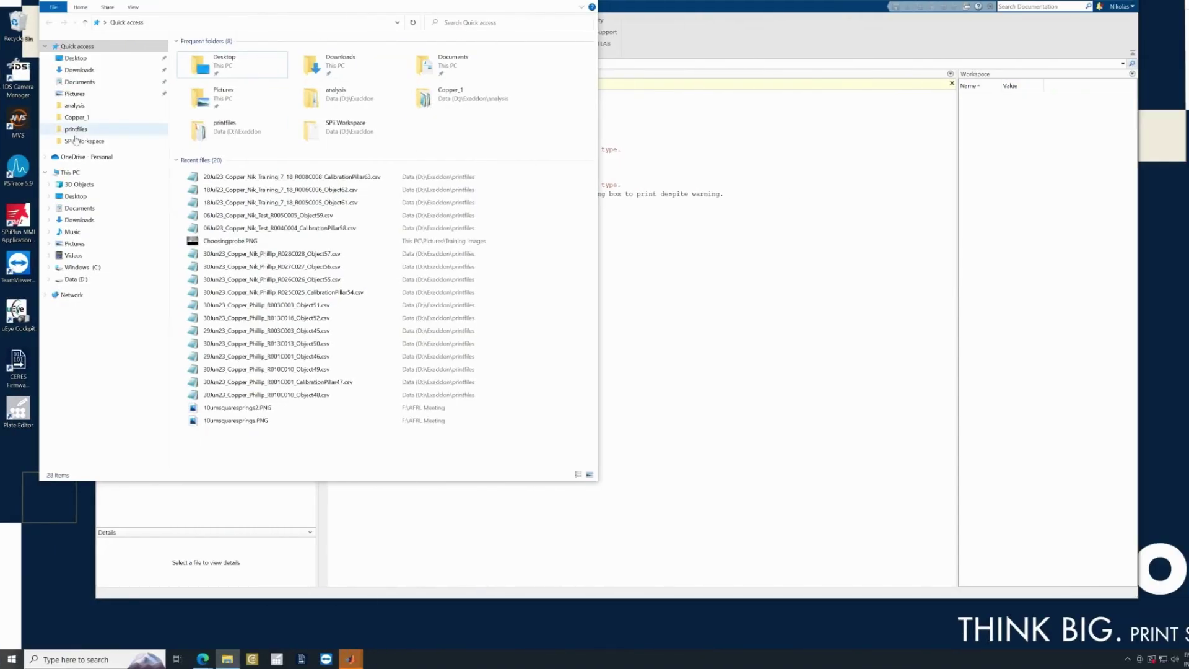
{"action": "left_click", "coordinate": [253, 136]}
{"action": "double_click", "coordinate": [253, 136]}
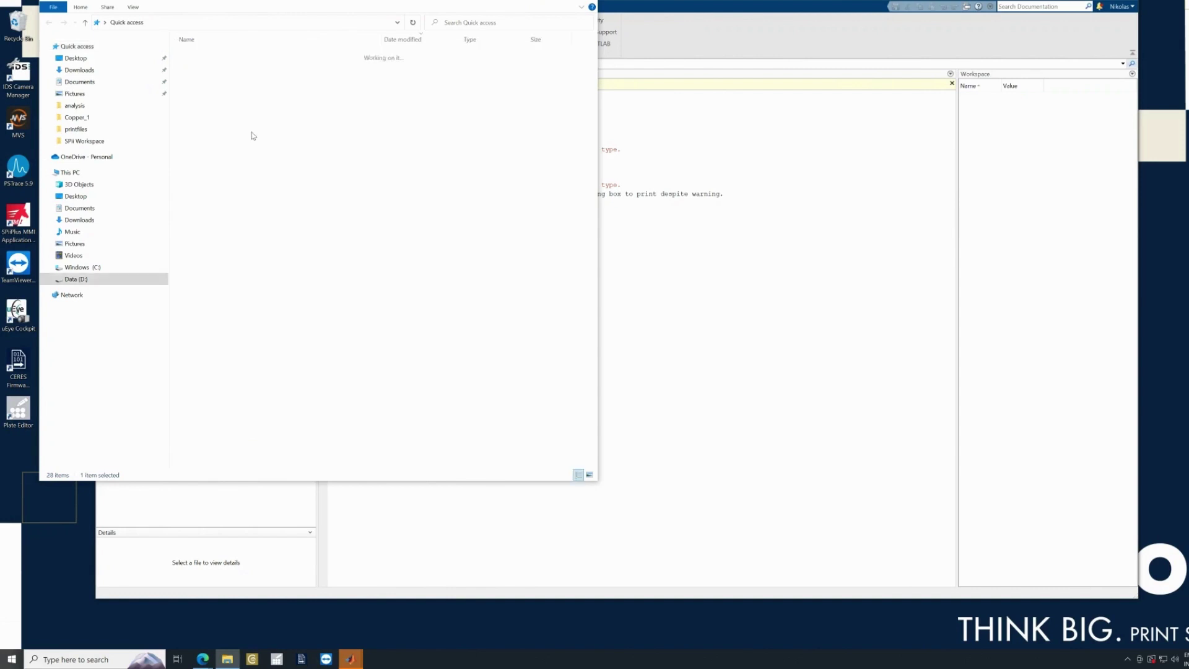